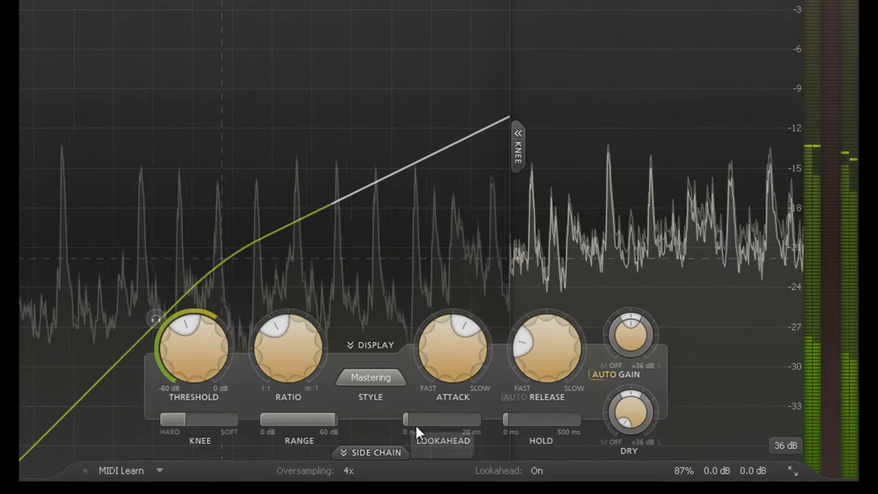
Keep the Mastering compression style and 4x oversampling.
left_click(389, 383)
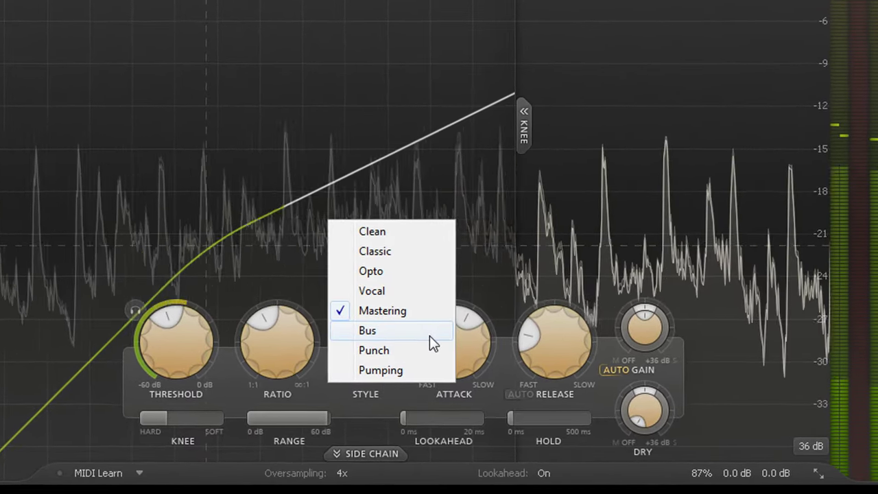
left_click(429, 311)
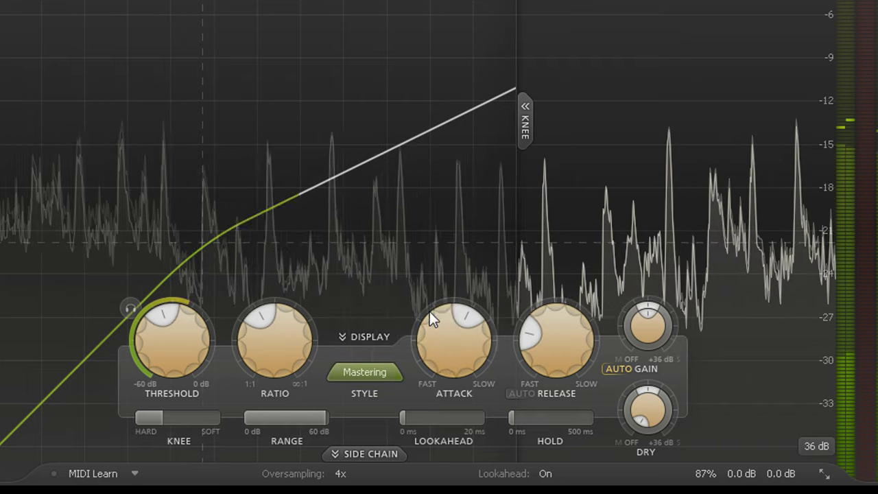
left_click(336, 473)
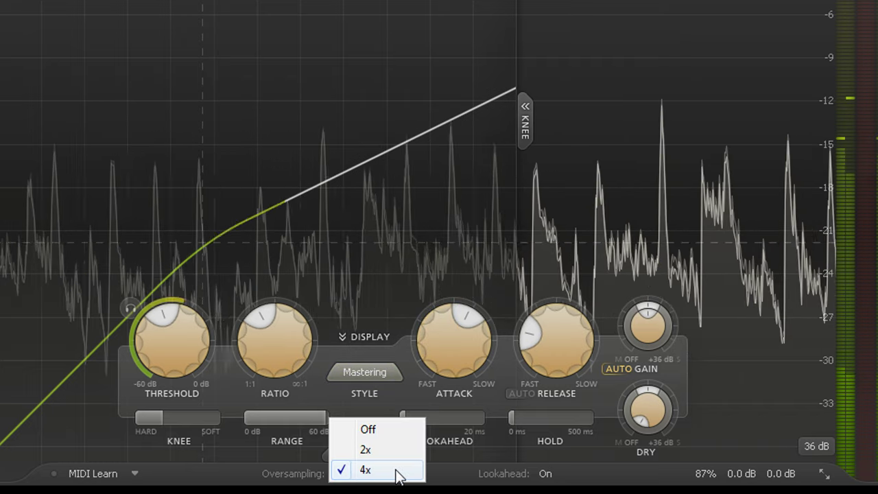
left_click(407, 472)
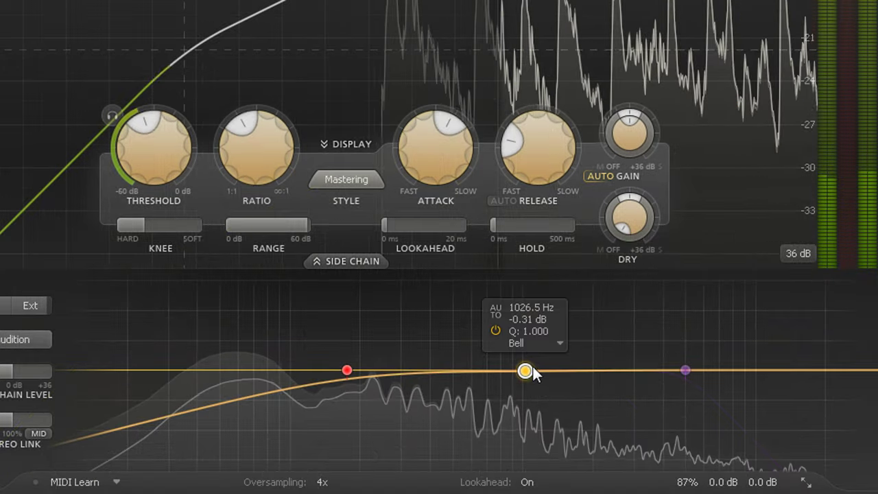
Raise the middle side-chain band to about +3 dB around 1.4 kHz and resize the window.
left_click_drag(527, 370, 562, 355)
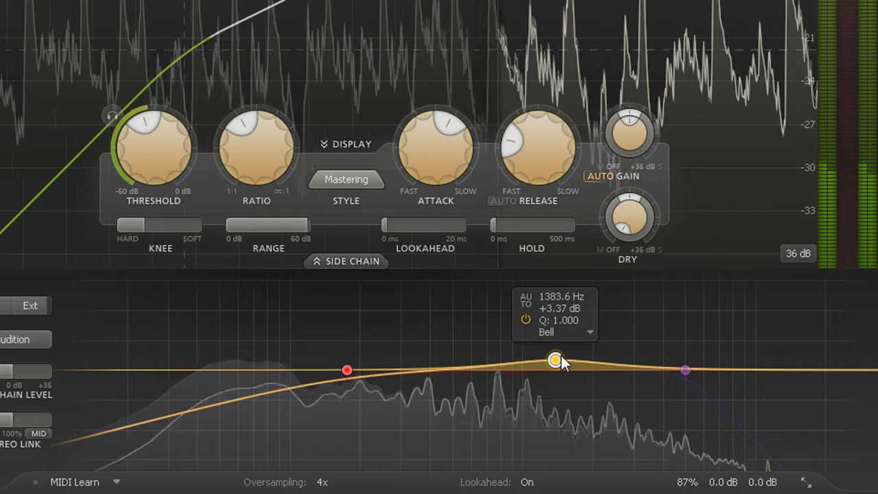
left_click(804, 480)
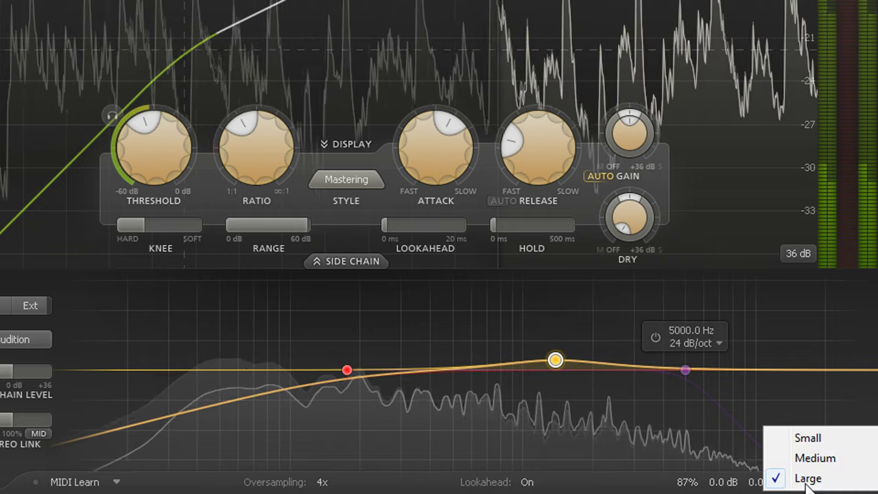
left_click(857, 455)
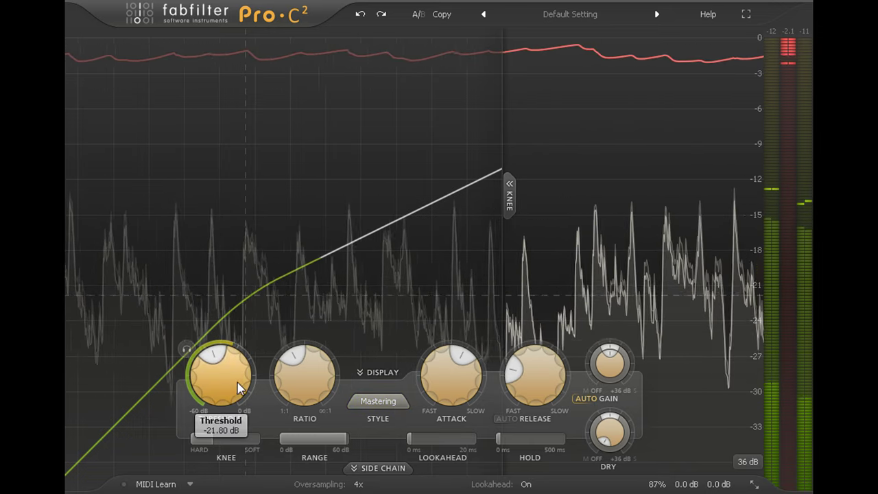
Dial in threshold about -21 dB, ratio about 1.8:1 and attack near 14 ms.
left_click_drag(221, 402, 239, 408)
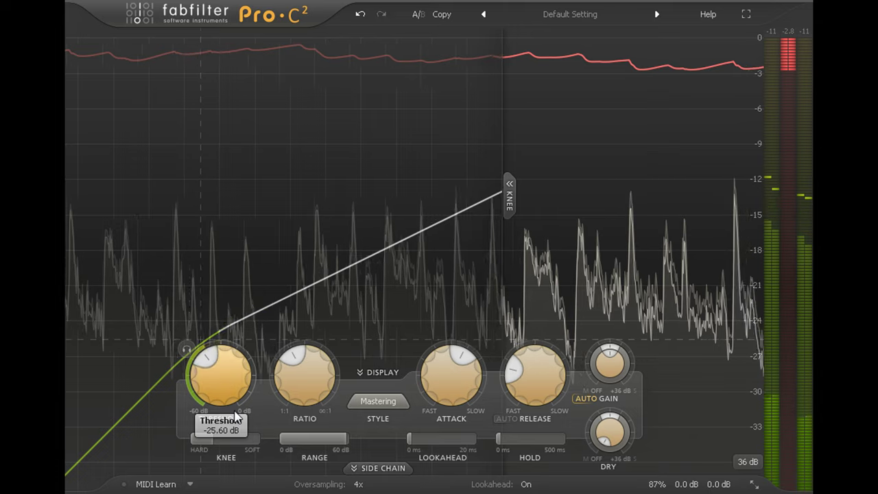
left_click_drag(305, 364, 307, 340)
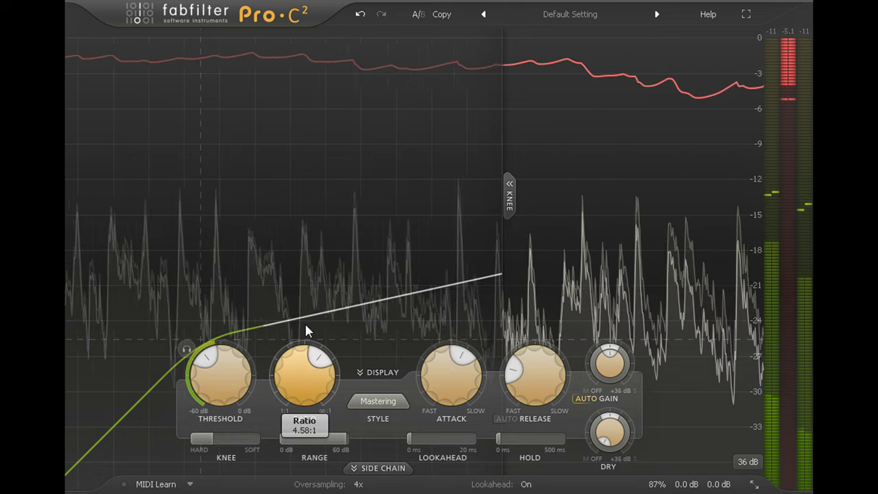
left_click_drag(447, 406, 447, 411)
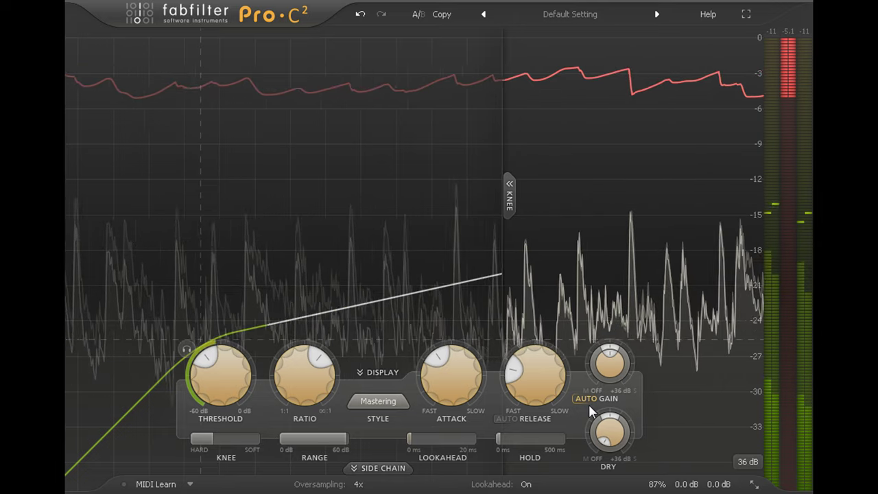
left_click_drag(454, 377, 459, 428)
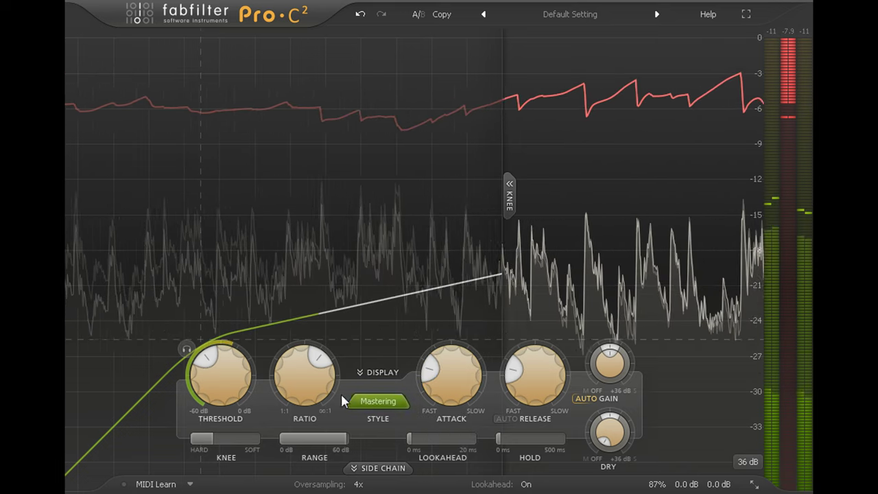
left_click_drag(306, 384, 317, 462)
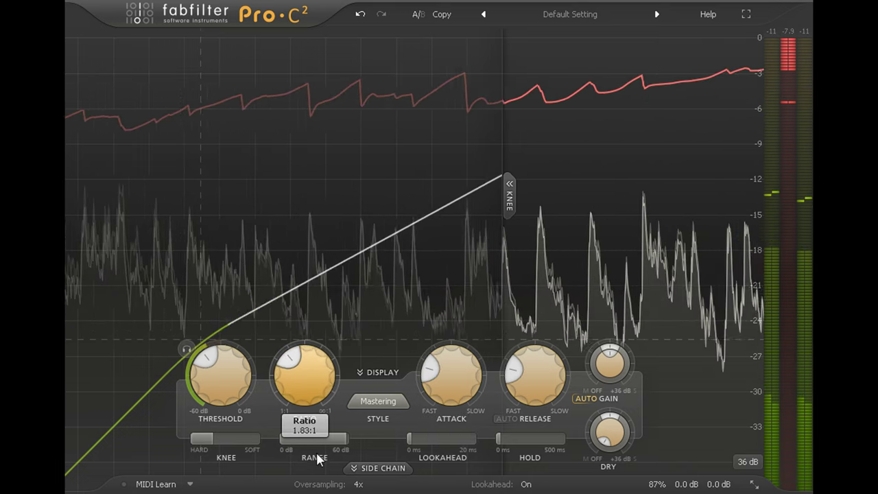
left_click_drag(214, 374, 228, 368)
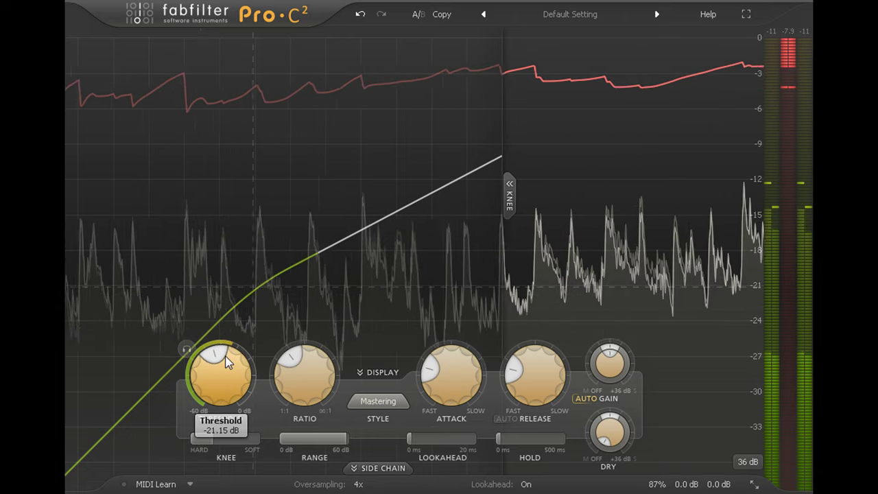
left_click_drag(454, 377, 463, 339)
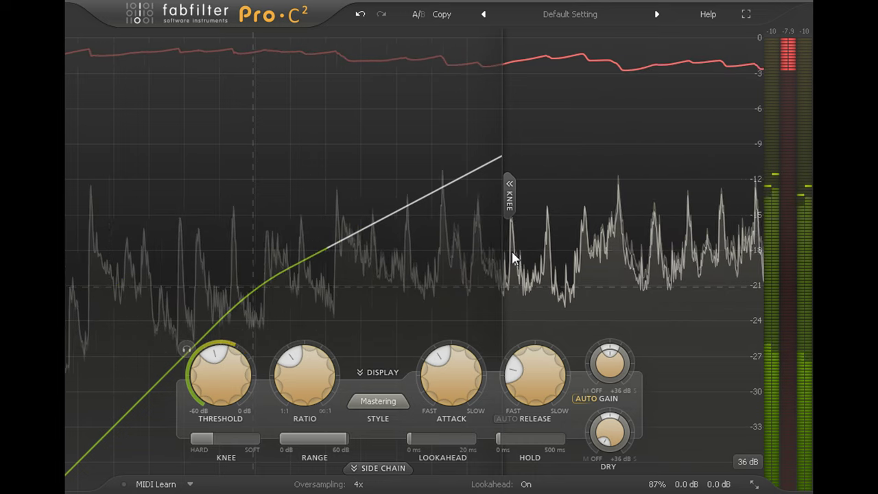
Widen the display range to 72 dB, hide the transfer curve, then zoom to 9 dB.
left_click(747, 462)
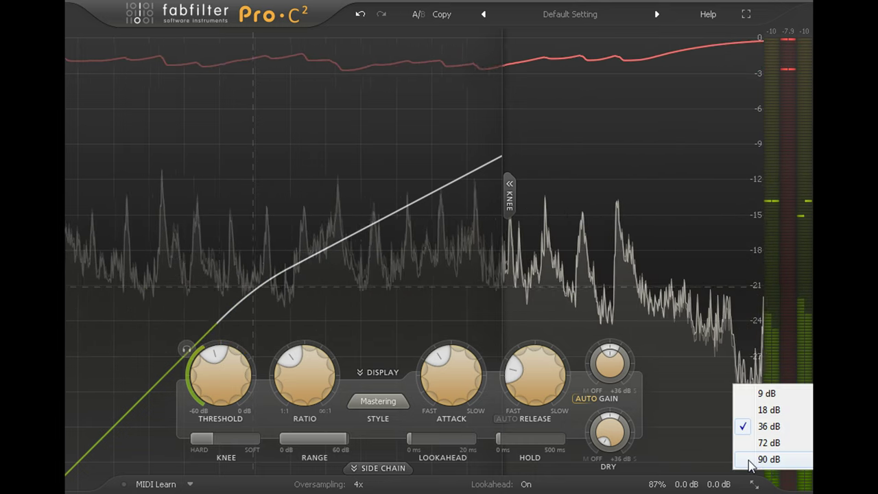
left_click(773, 442)
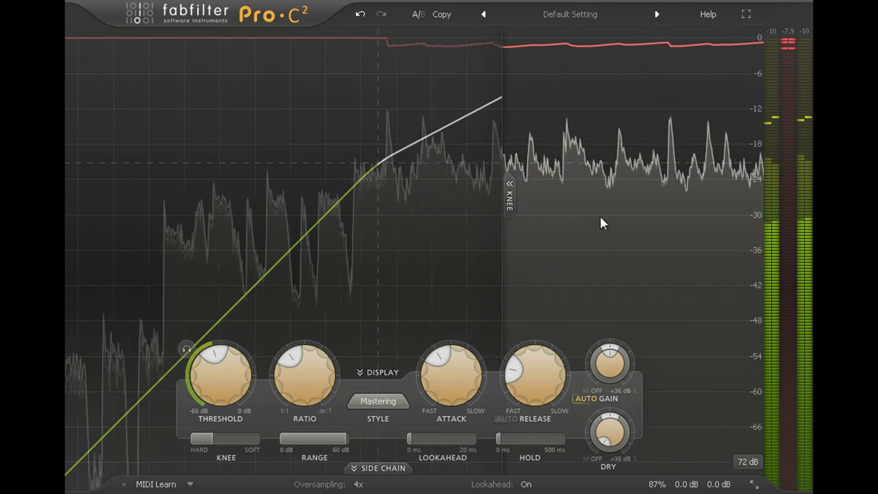
left_click(508, 196)
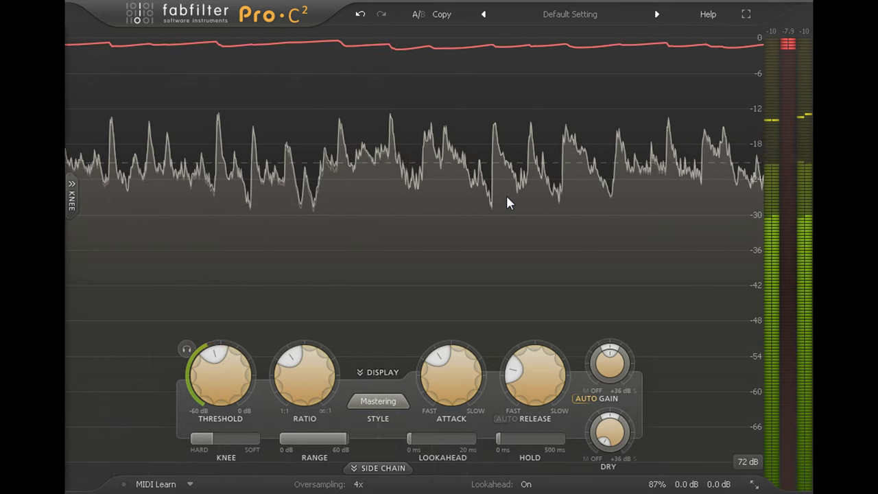
left_click(749, 461)
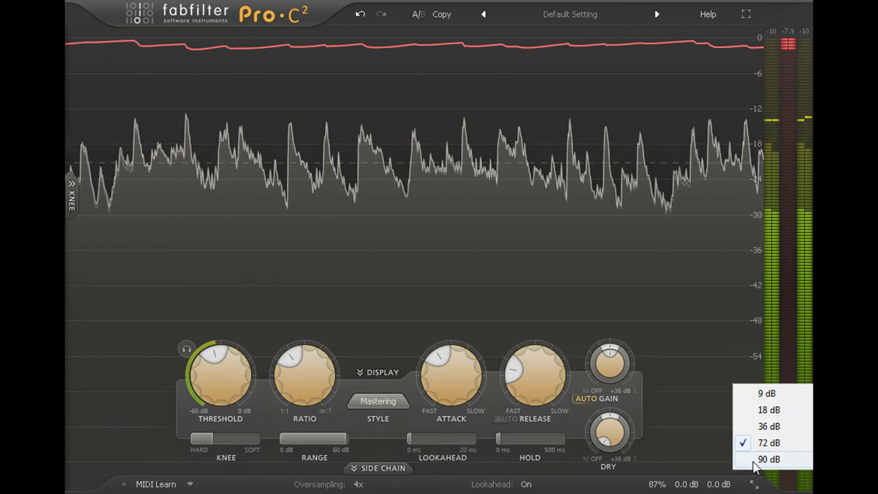
left_click(767, 393)
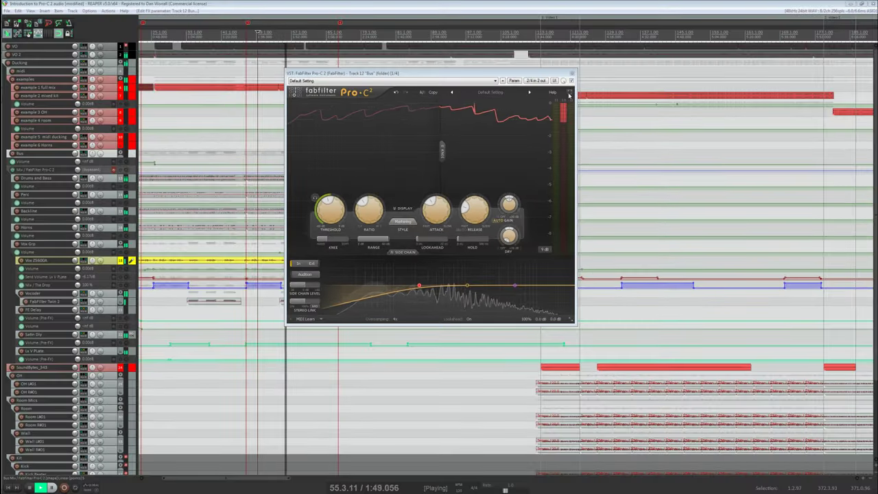
Enlarge the compressor, then collapse the graph to just horizontal level meters.
left_click(569, 95)
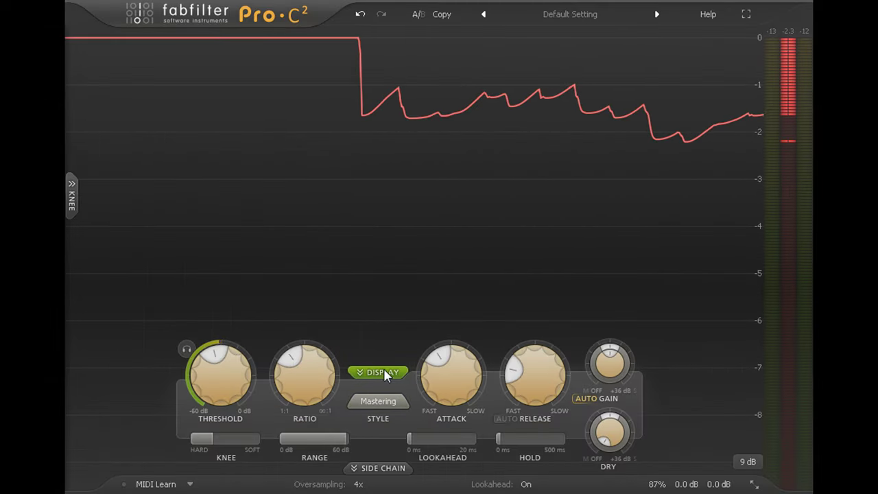
left_click(385, 374)
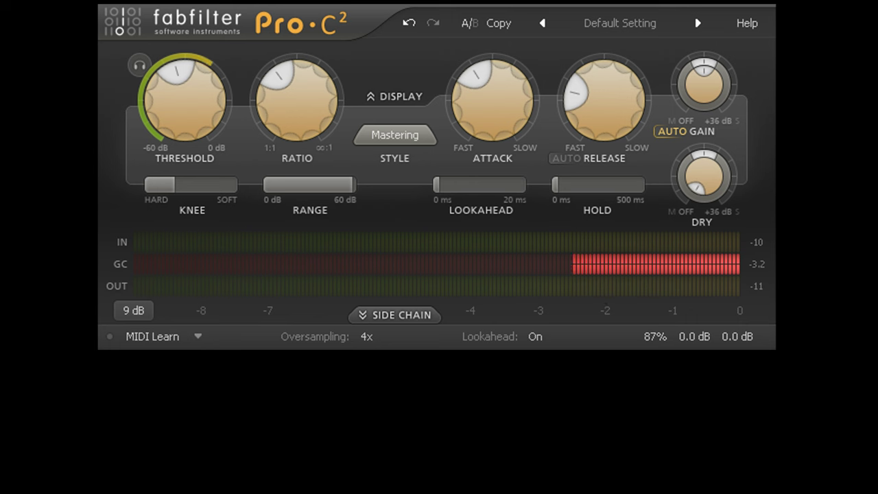
Open the side-chain filters, enable the high-pass band, and audition the side-chain.
left_click(405, 315)
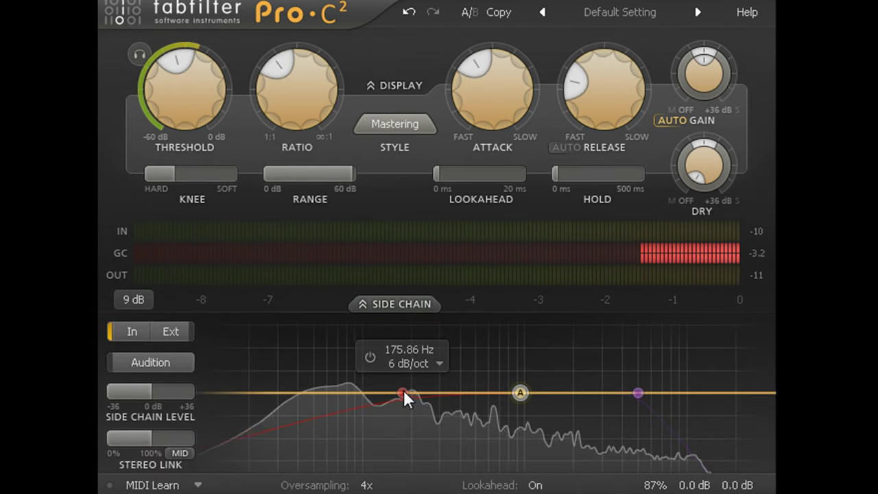
left_click(370, 356)
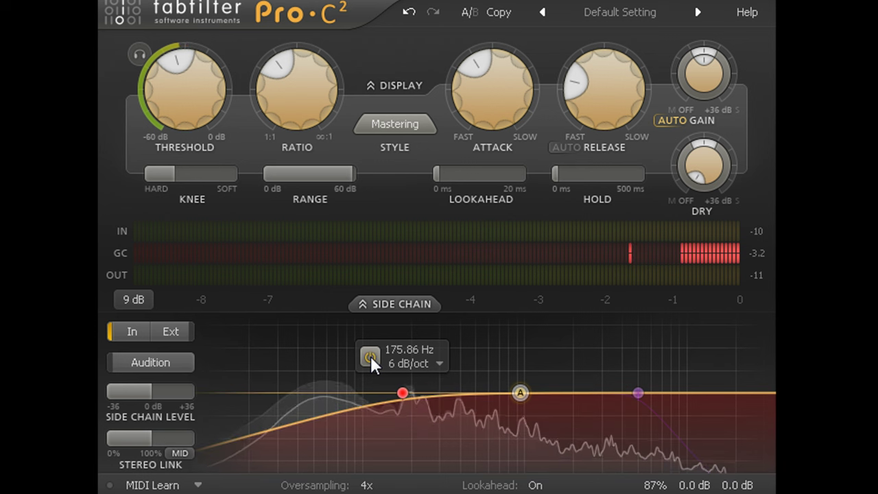
left_click(165, 361)
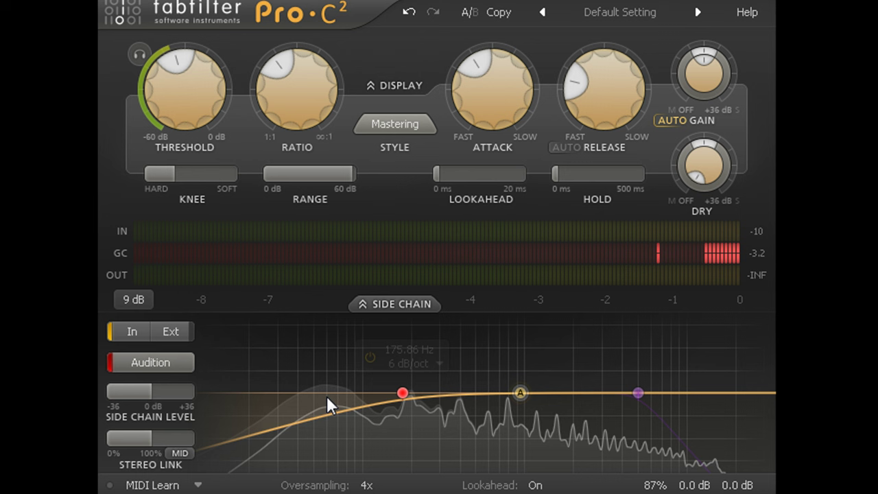
Set the side-chain high-pass to about 230 Hz with a 6 dB/oct slope.
left_click_drag(405, 392, 447, 393)
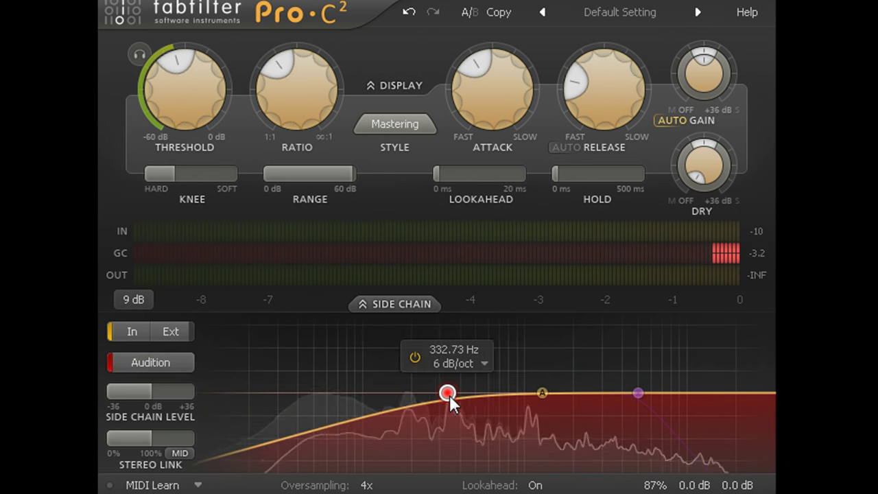
scroll(432, 394, "up", 4)
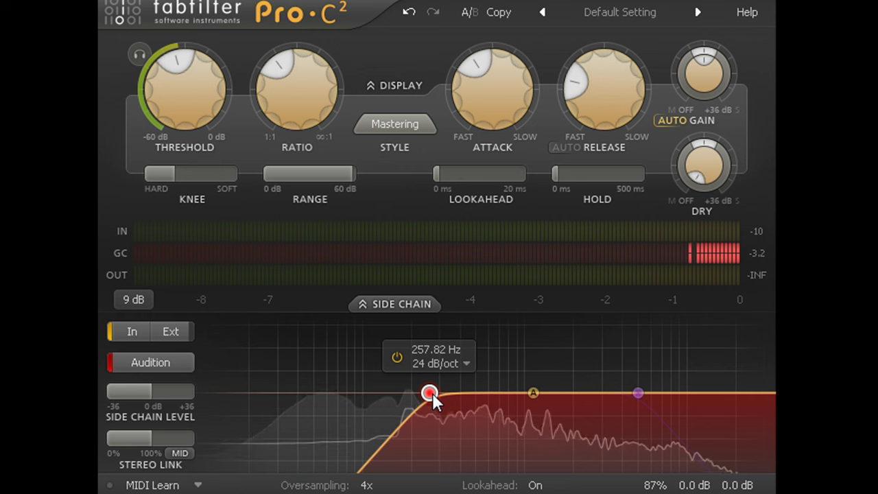
scroll(433, 395, "up", 4)
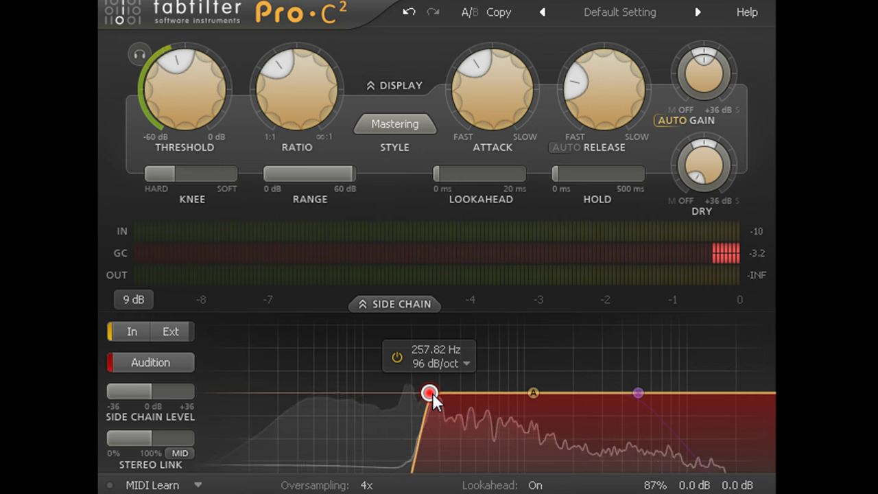
mouse_move(432, 395)
left_mouse_down()
mouse_move(494, 398)
mouse_move(443, 398)
left_mouse_up()
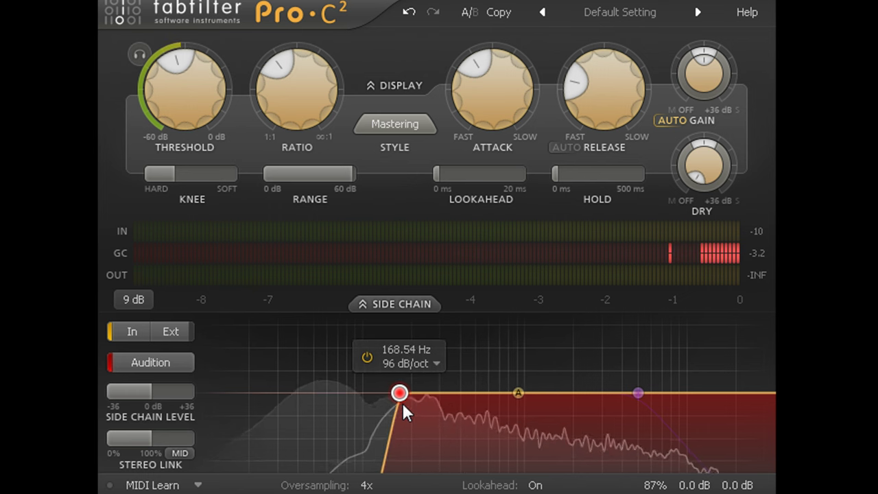
scroll(403, 404, "down", 6)
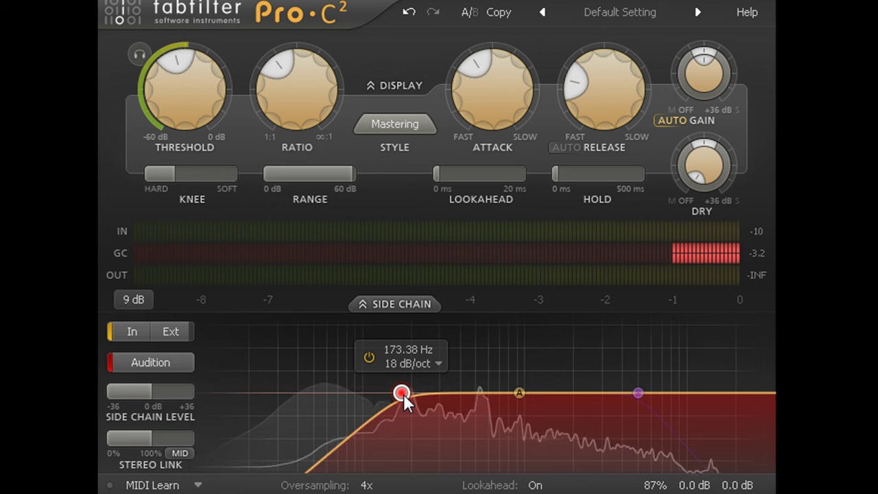
scroll(404, 394, "down", 2)
left_click_drag(403, 394, 423, 392)
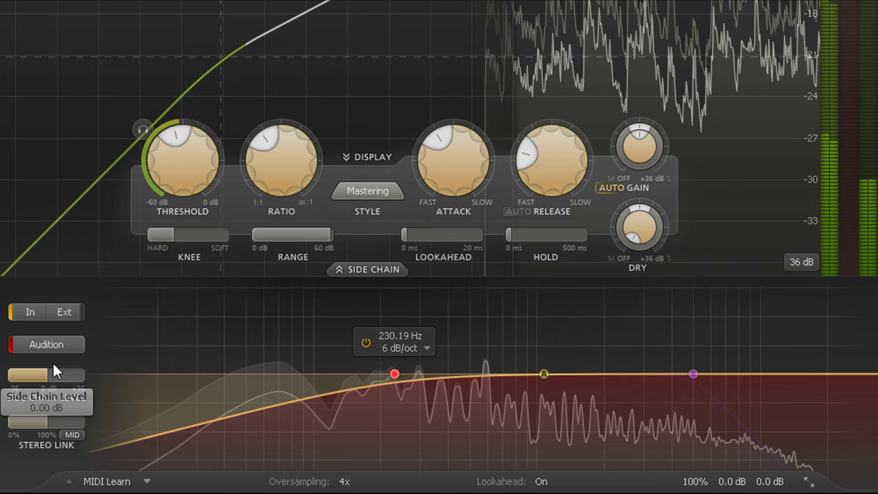
Turn off side-chain audition to hear the compressed signal again.
left_click(49, 343)
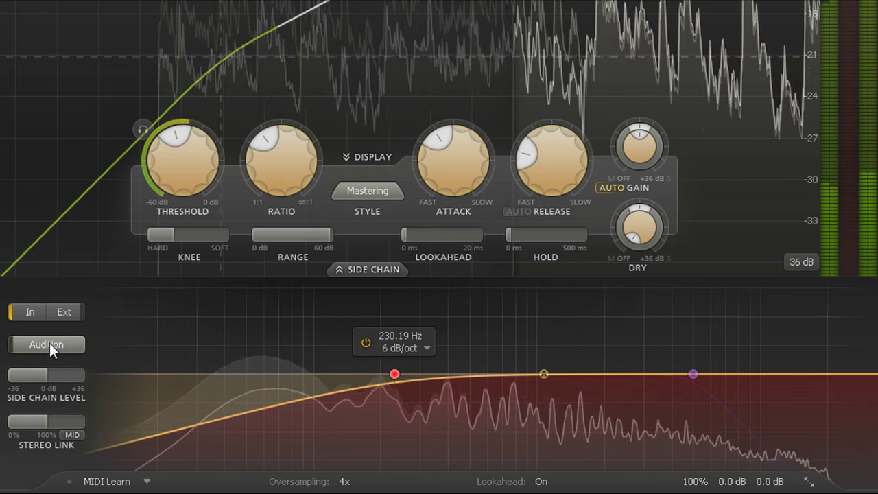
mouse_move(720, 484)
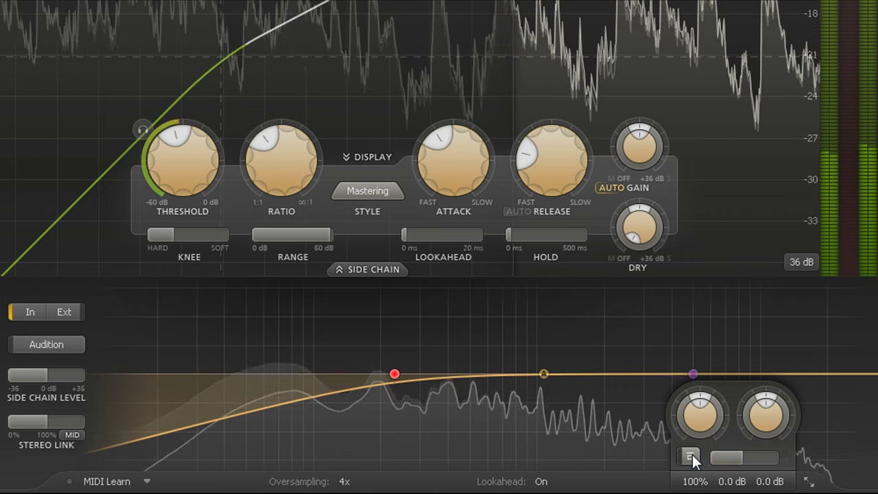
left_click(691, 456)
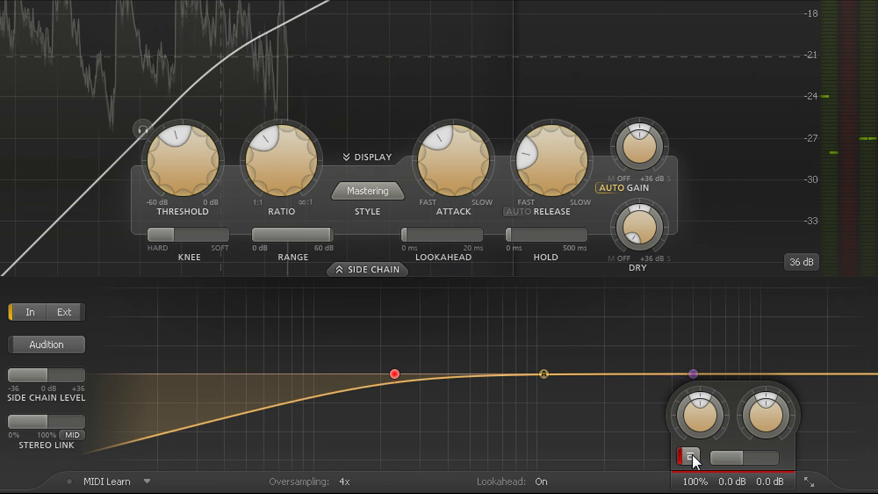
left_click(690, 456)
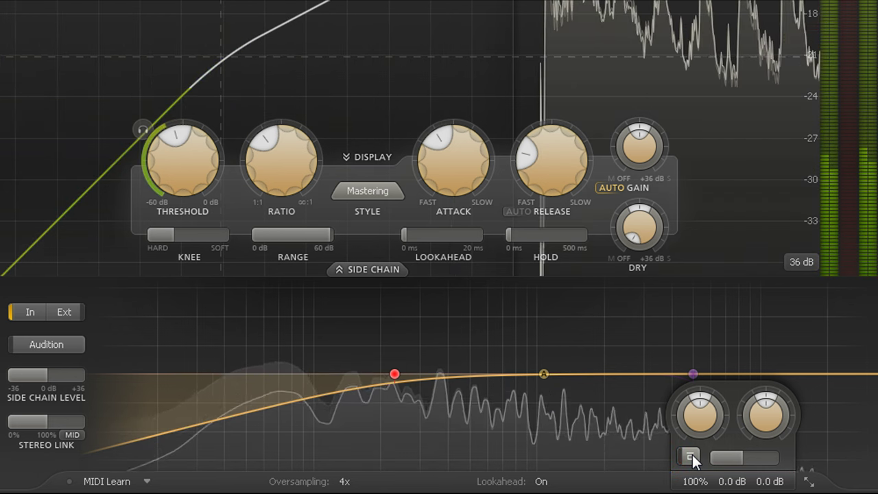
mouse_move(734, 456)
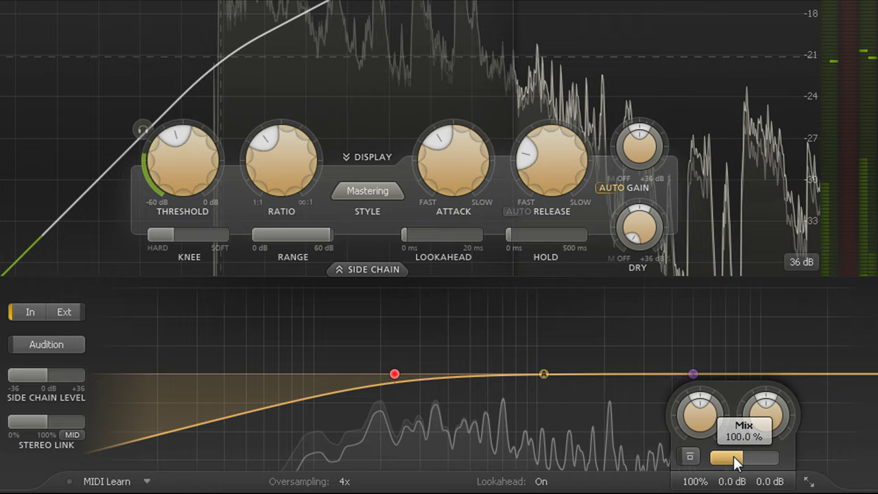
left_click_drag(733, 456, 877, 453)
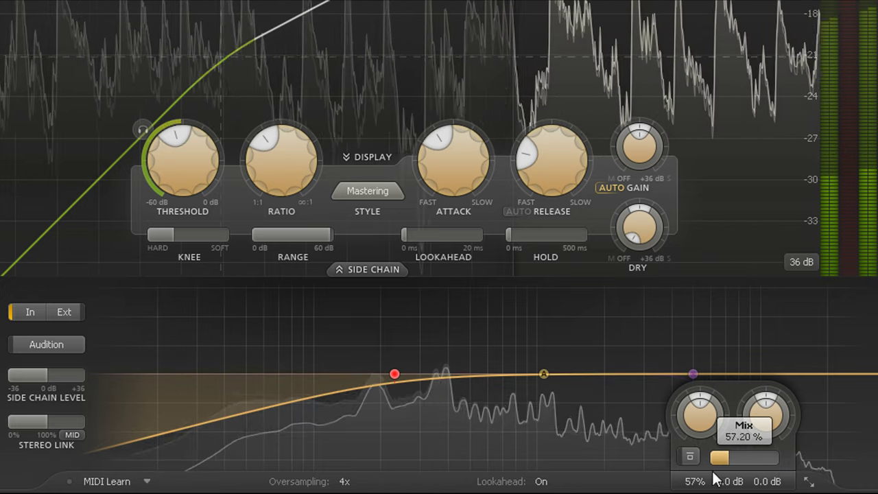
left_click_drag(716, 481, 602, 485)
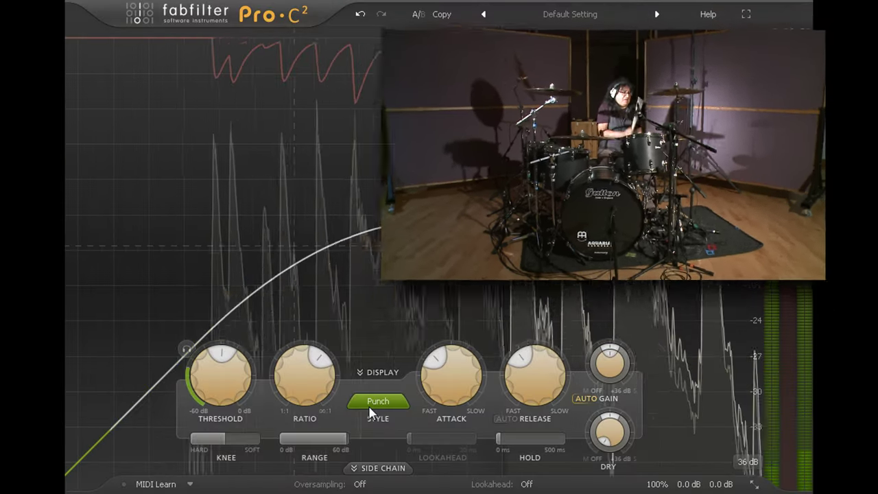
Set a hard knee, 100:1 ratio, fastest attack and threshold near -23 dB.
left_click_drag(219, 443, 113, 457)
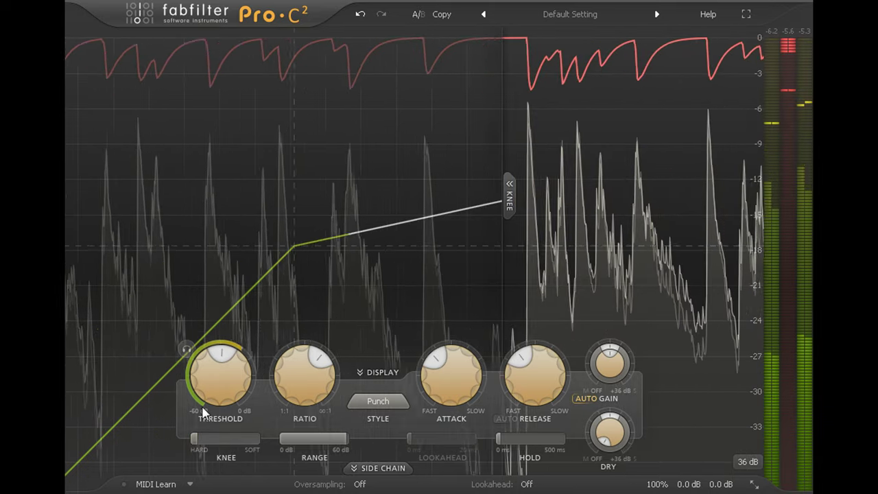
left_click_drag(305, 378, 308, 302)
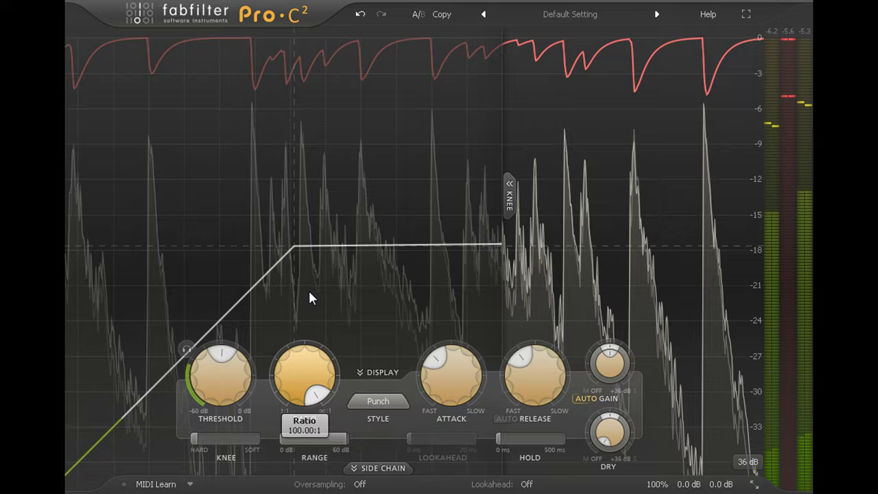
left_click_drag(474, 383, 450, 454)
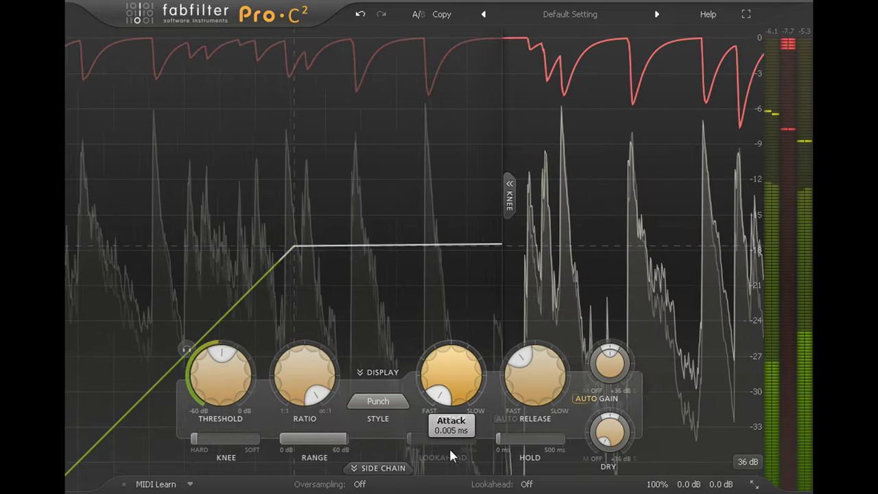
mouse_move(227, 395)
left_mouse_down()
mouse_move(234, 421)
mouse_move(234, 397)
left_mouse_up()
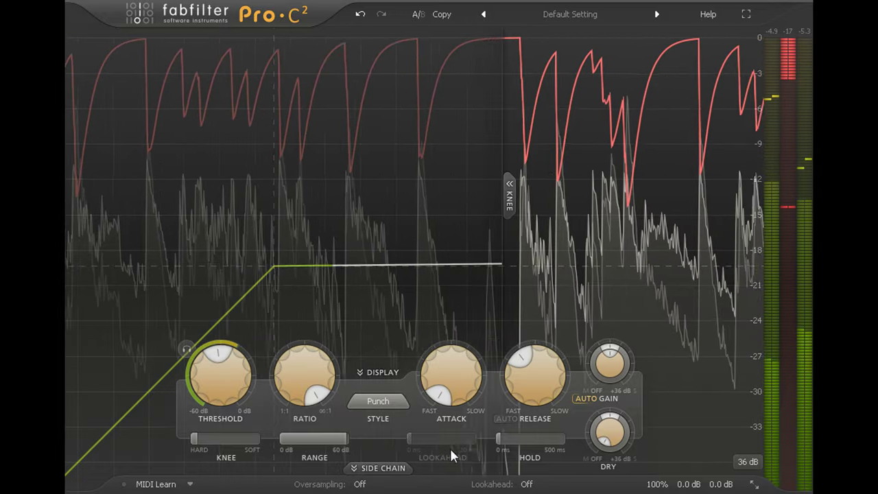
Switch lookahead on and drag its time to about 0.24 ms.
left_click(537, 485)
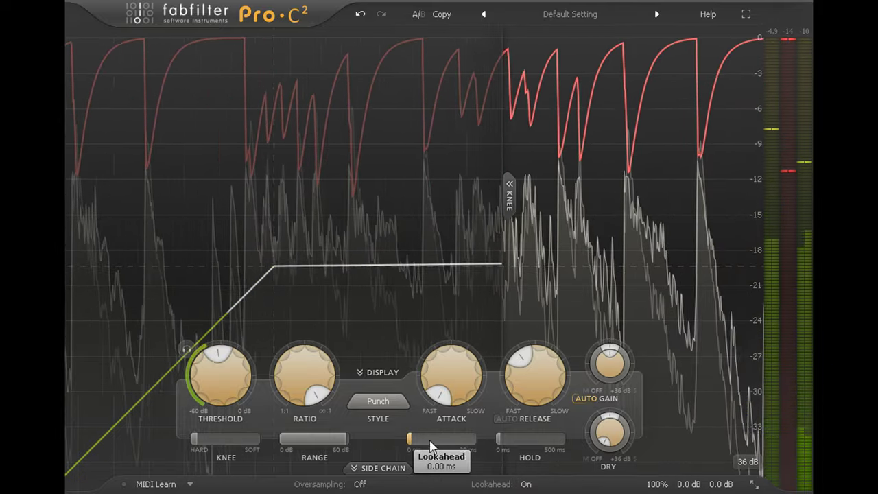
left_click_drag(539, 436, 485, 445)
Turn lookahead off and lengthen the drum attack to about 25 ms.
left_click(526, 483)
left_click(564, 465)
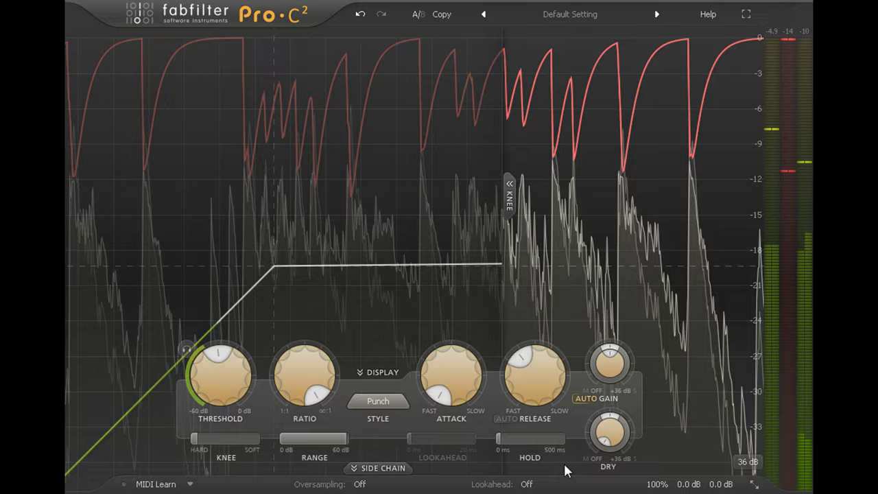
mouse_move(457, 371)
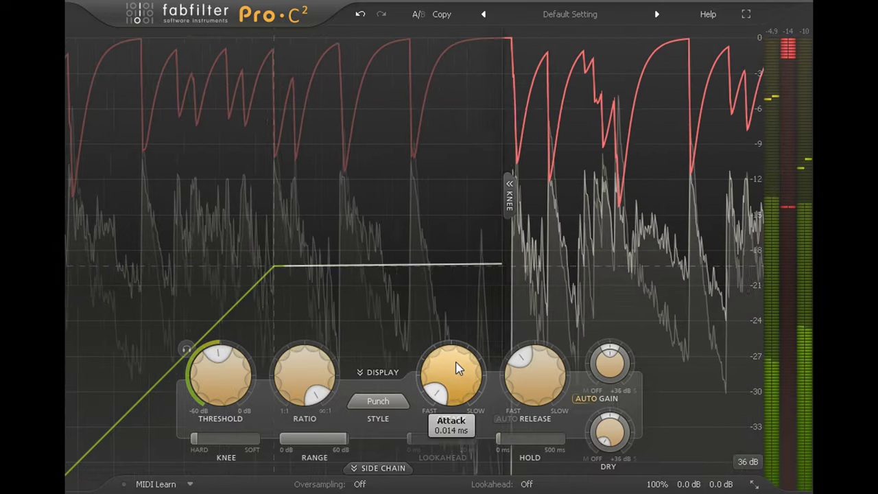
left_click_drag(457, 368, 469, 261)
scroll(458, 372, "up", 3)
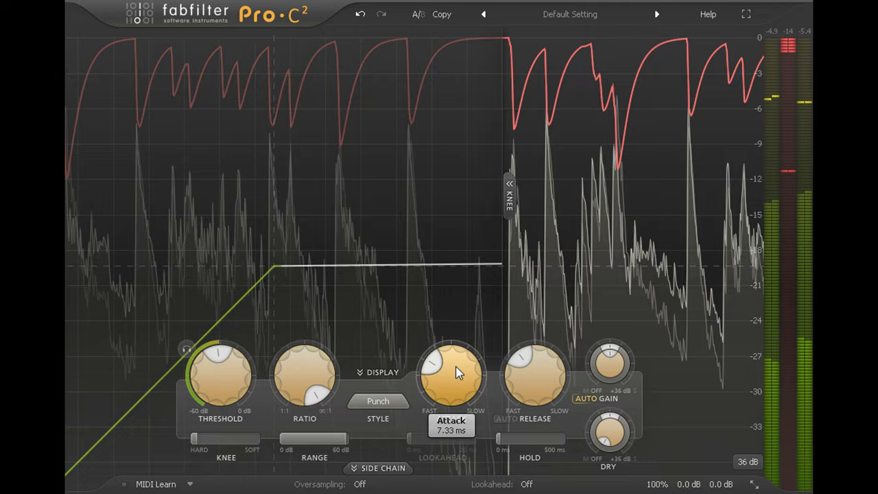
left_click_drag(458, 373, 457, 305)
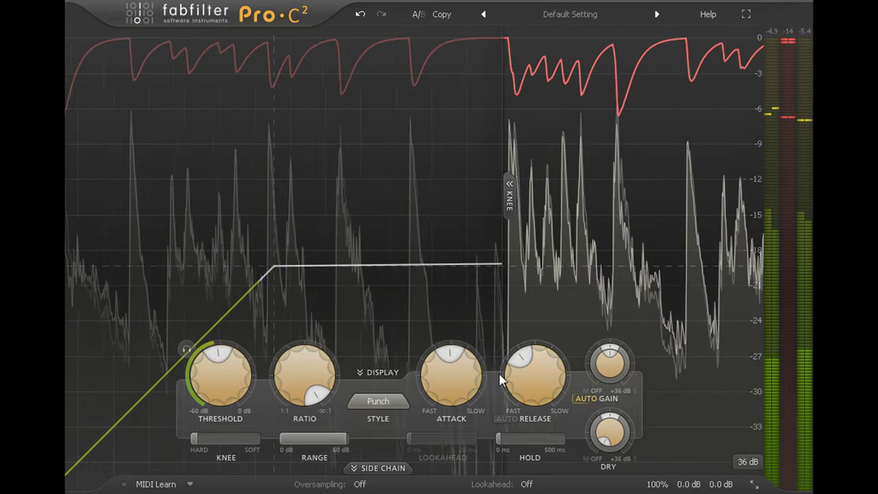
Set the release to about 12 o'clock and bring attack back to about 18.5 ms.
left_click_drag(499, 373, 537, 332)
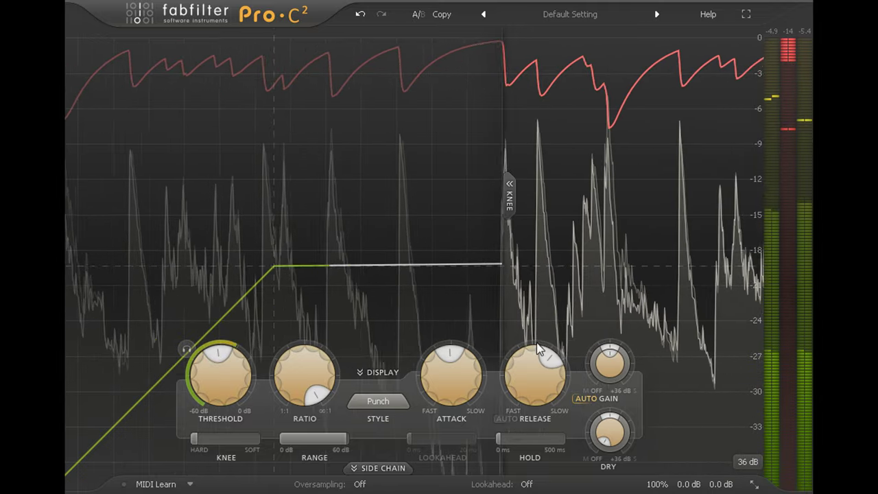
mouse_move(536, 382)
scroll(537, 384, "down", 8)
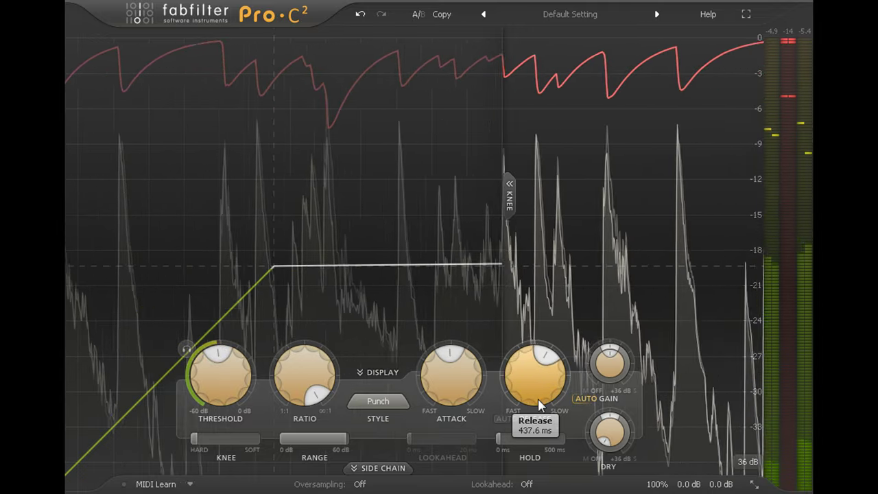
left_click_drag(471, 394, 471, 449)
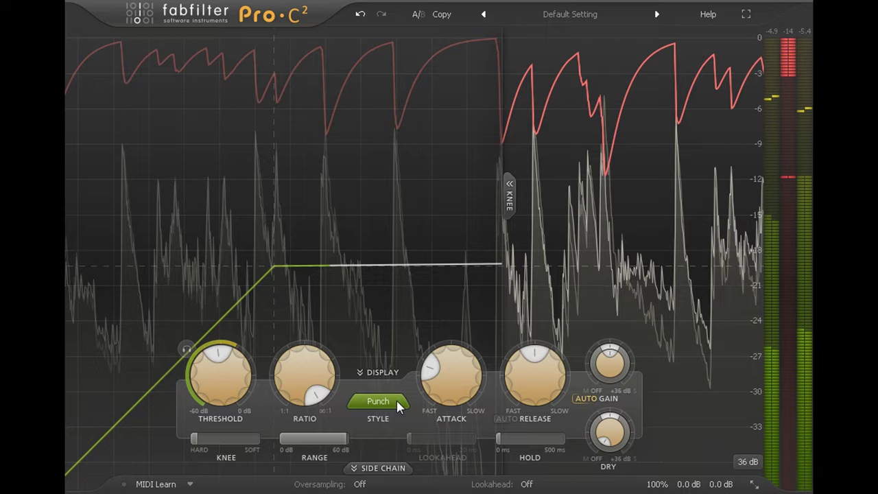
Try Bus and Pumping styles, return to Punch, and enable Auto release.
left_click(392, 400)
left_click(408, 367)
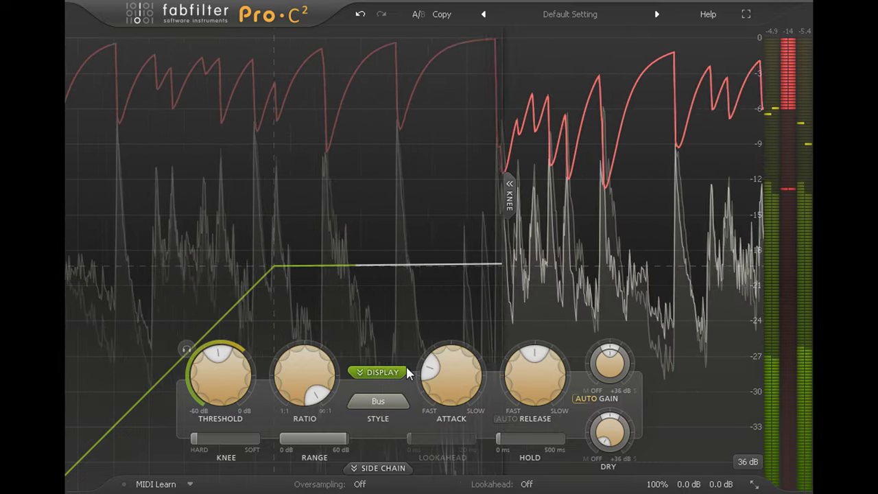
left_click(396, 402)
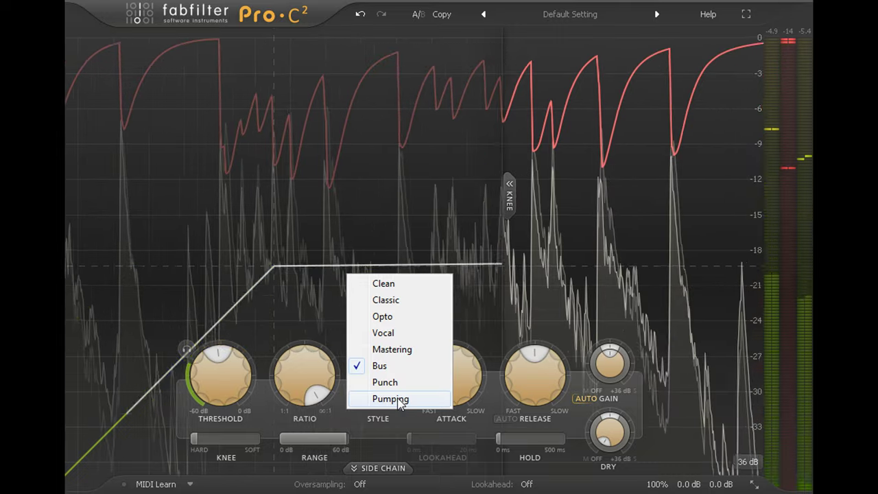
left_click(398, 401)
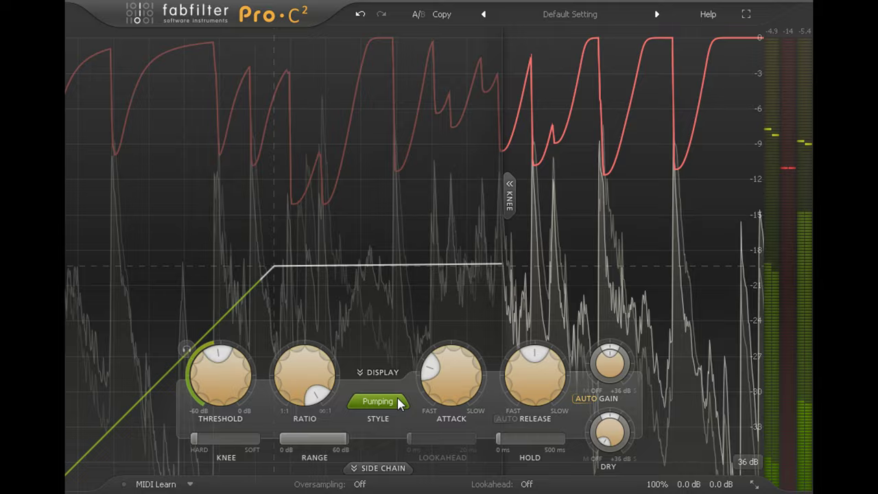
left_click(400, 403)
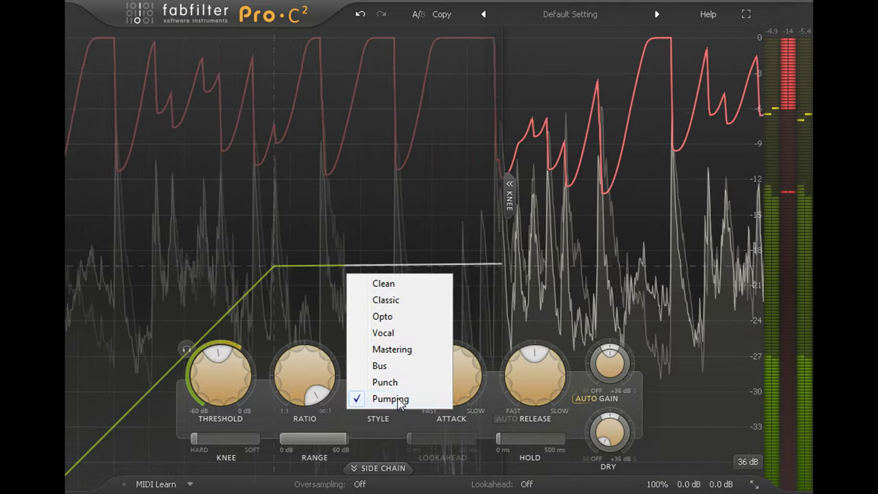
left_click(412, 384)
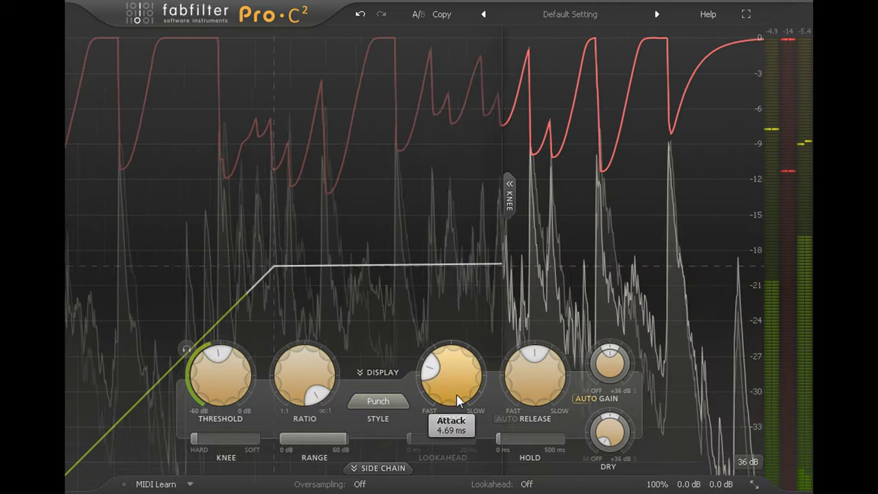
left_click(507, 419)
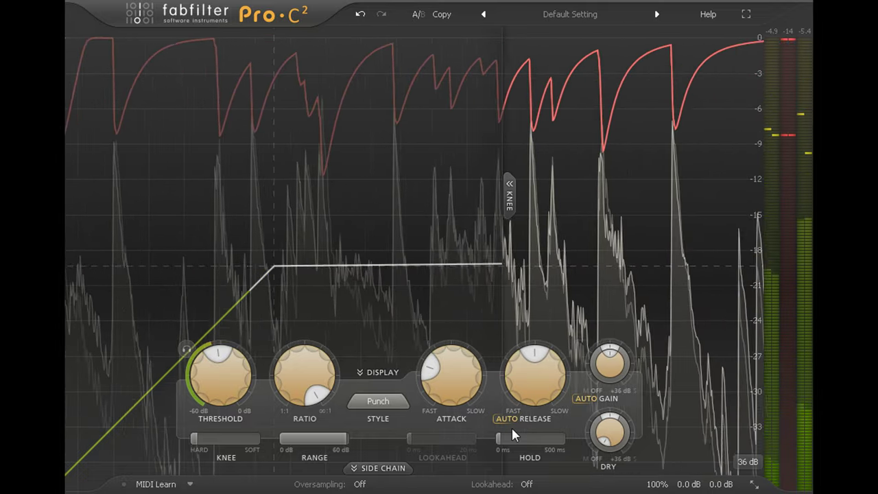
Set the drum compressor's release to about 189 ms and the Dry level to about -6.47 dB.
left_click_drag(535, 382, 539, 427)
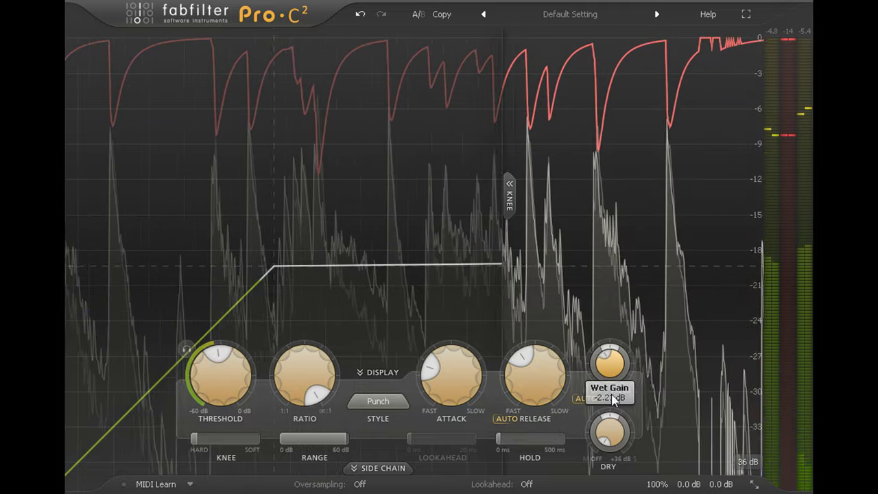
left_click_drag(609, 431, 609, 366)
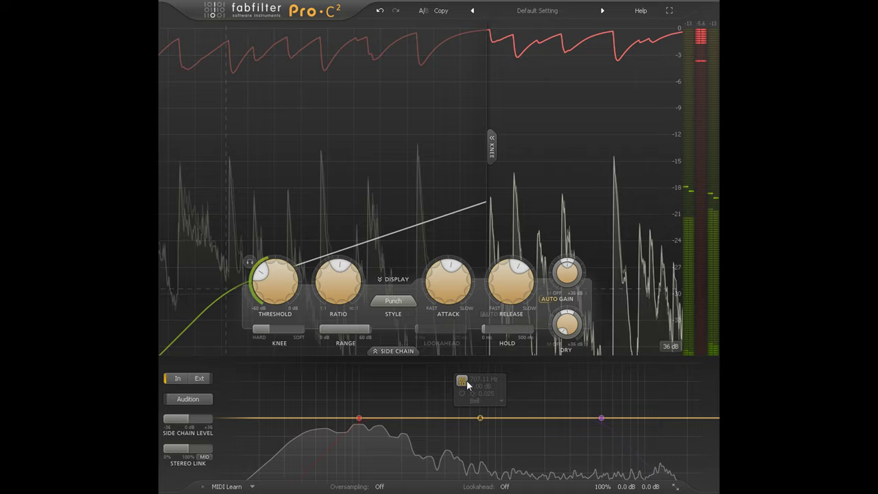
Make the middle side-chain band a +6 dB Tilt Shelf and set Oversampling to 2x.
left_click(487, 403)
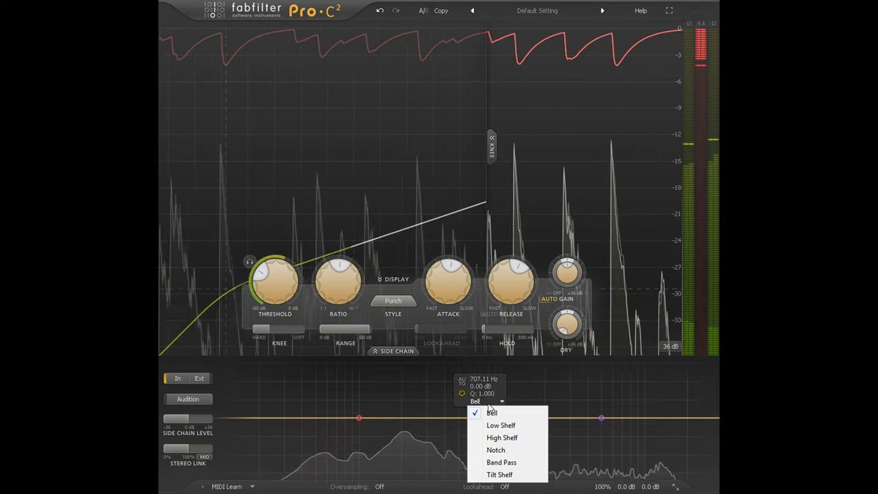
left_click(516, 474)
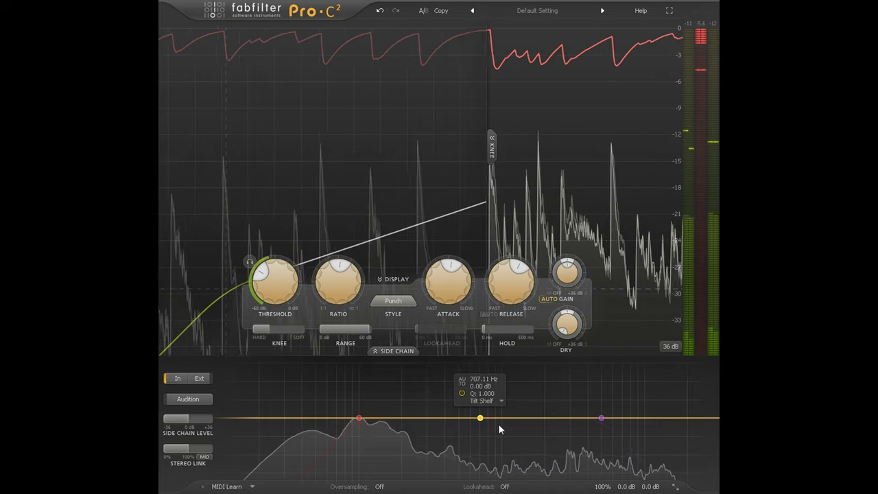
mouse_move(481, 418)
left_mouse_down()
mouse_move(480, 396)
mouse_move(480, 405)
left_mouse_up()
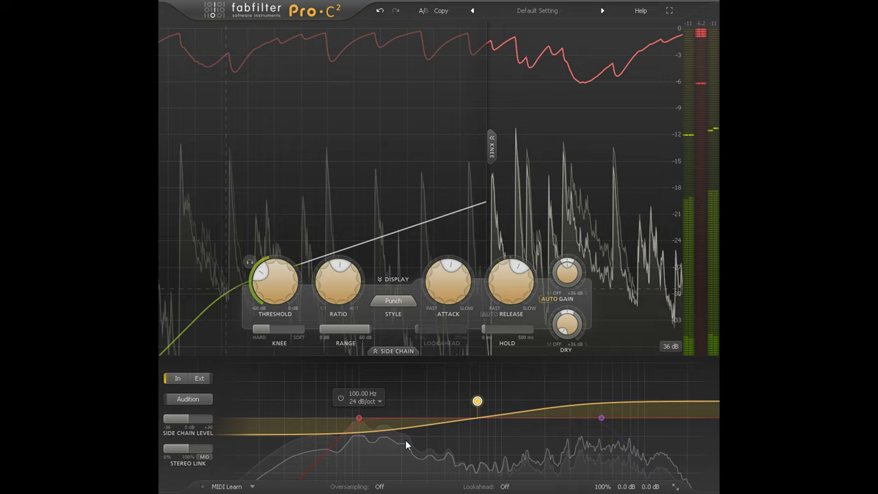
left_click(382, 486)
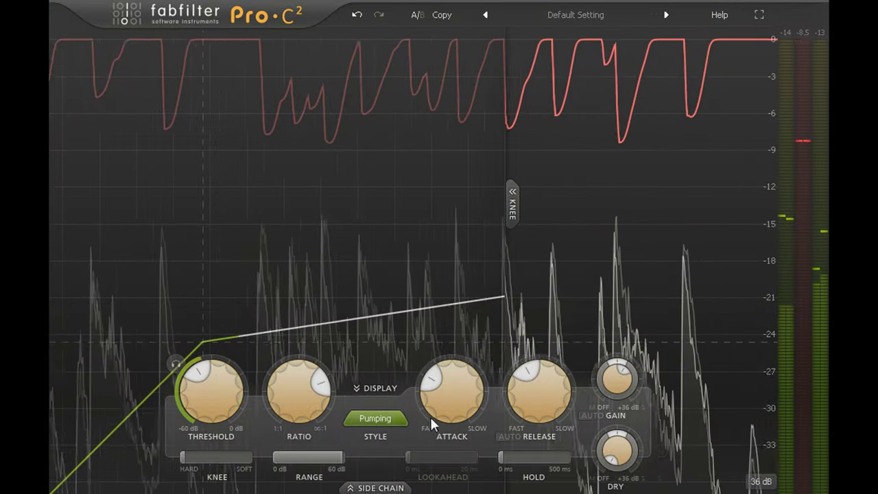
Set Attack to about 0.84 ms, Release to about 74 ms and Wet Gain to +3.47 dB.
left_click_drag(430, 415, 471, 463)
left_click_drag(536, 412, 539, 474)
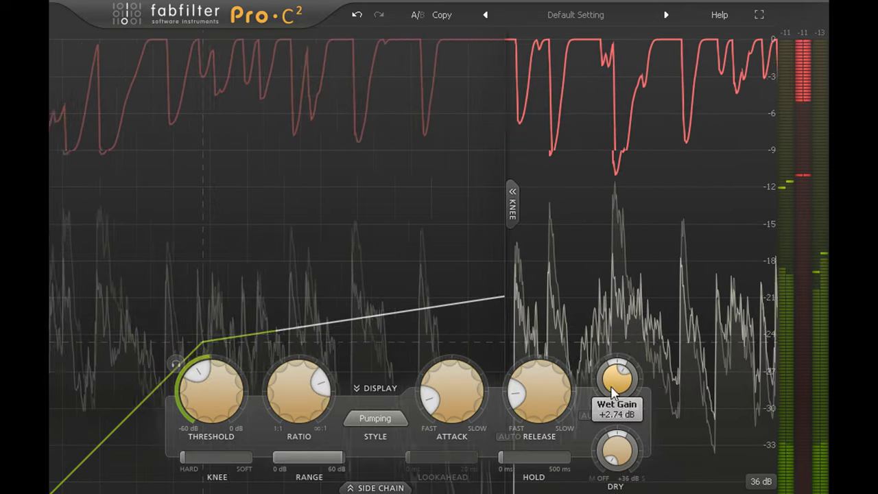
left_click_drag(613, 391, 611, 367)
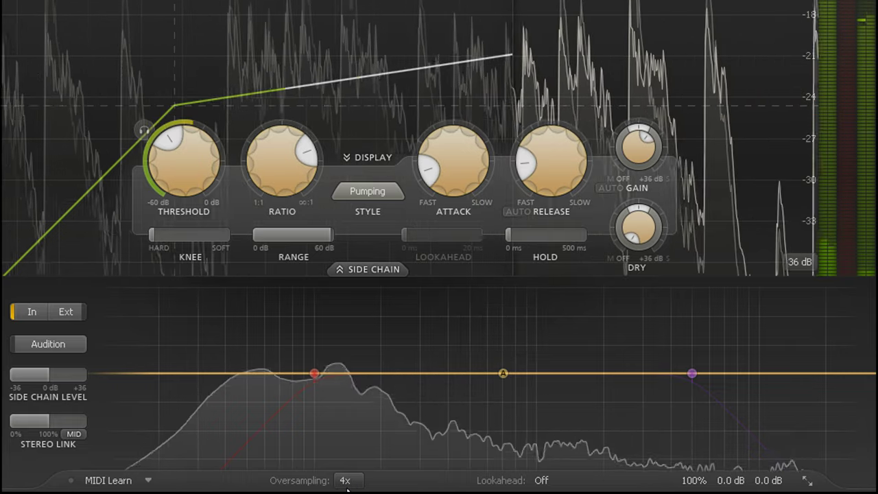
Move the Stereo Link slider into its Mid-only range at about 87%.
left_click_drag(37, 422, 1, 433)
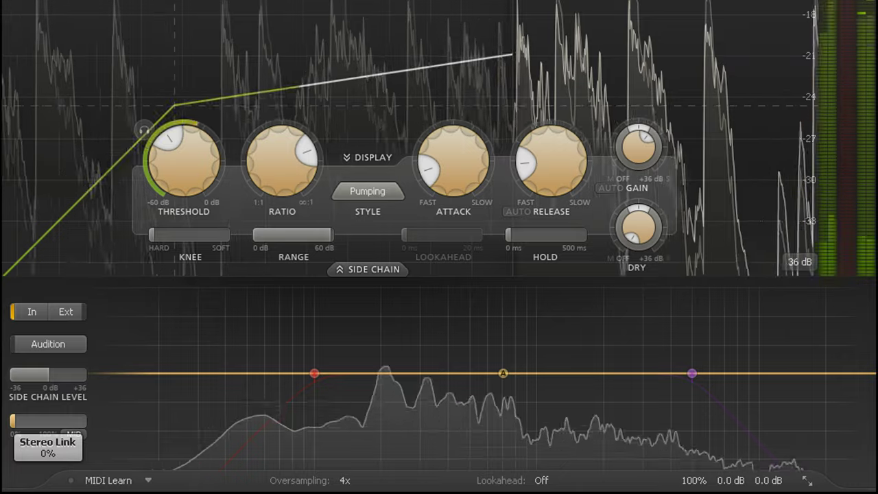
left_click_drag(45, 421, 97, 437)
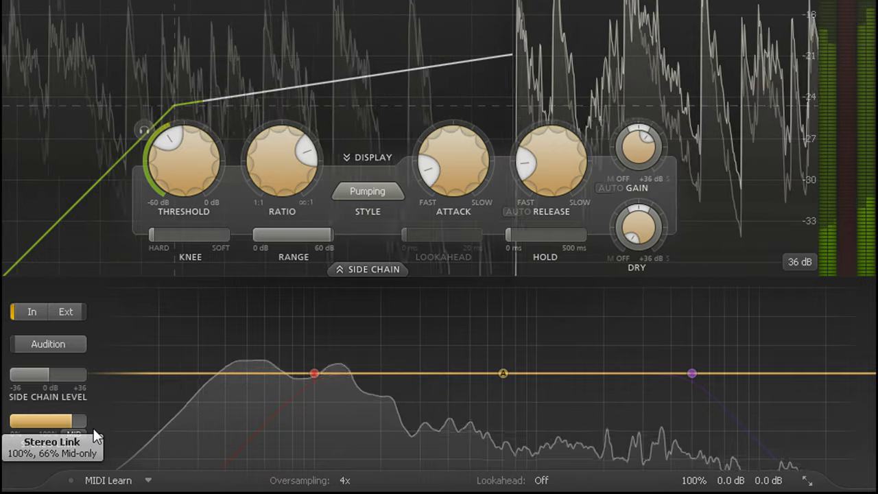
left_click_drag(94, 428, 188, 422)
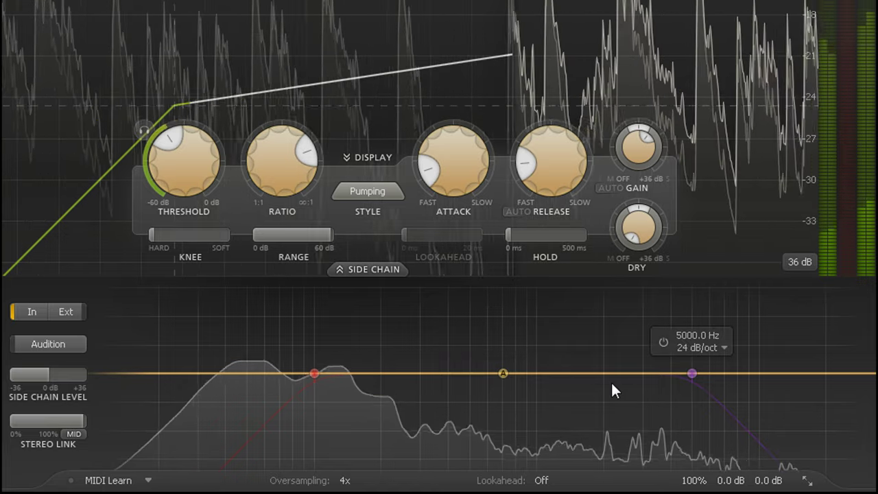
Raise Wet Gain to +4.39 dB and choose the MID linking option.
left_click_drag(635, 147, 636, 134)
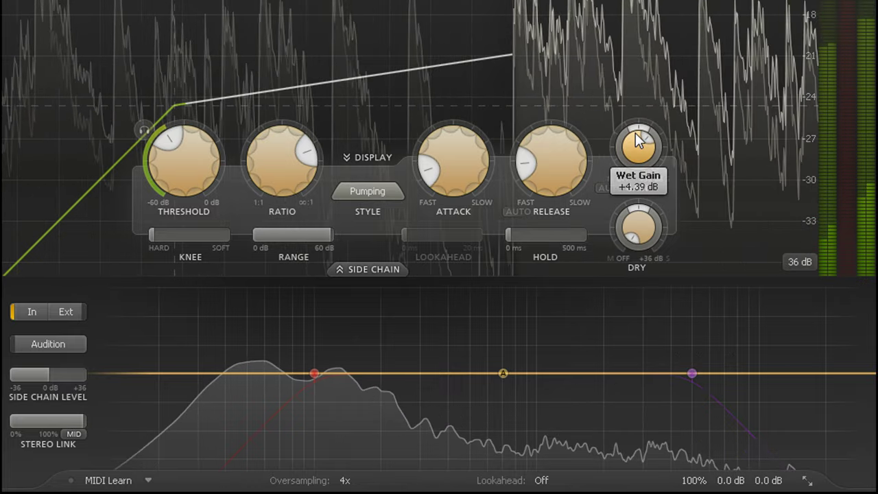
mouse_move(622, 141)
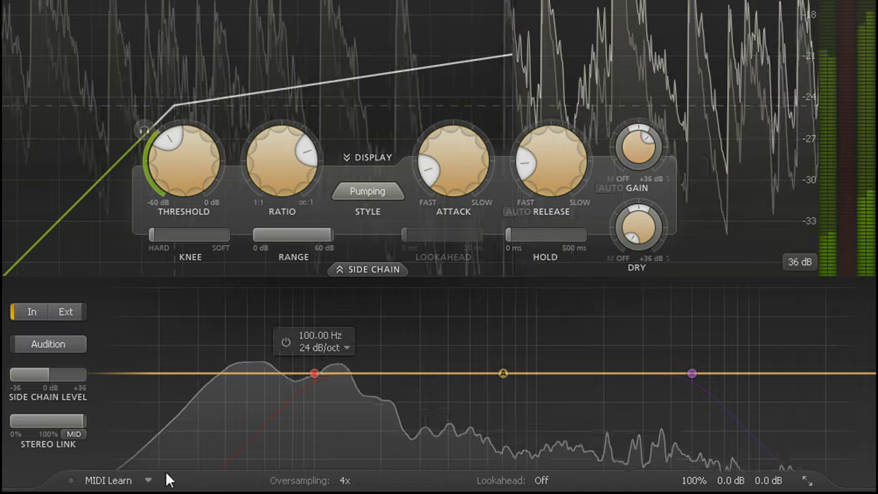
left_click(70, 433)
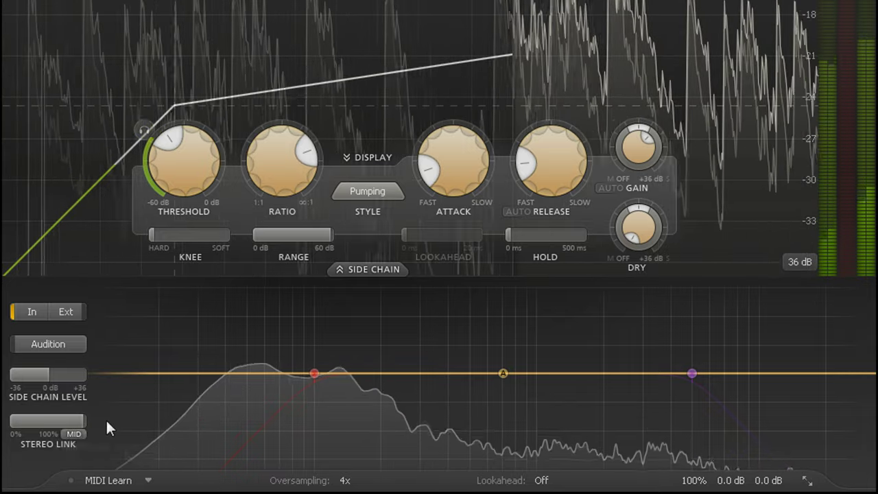
Reset Stereo Link to 100% and lengthen Hold to about 144 ms.
left_click_drag(82, 425, 59, 424)
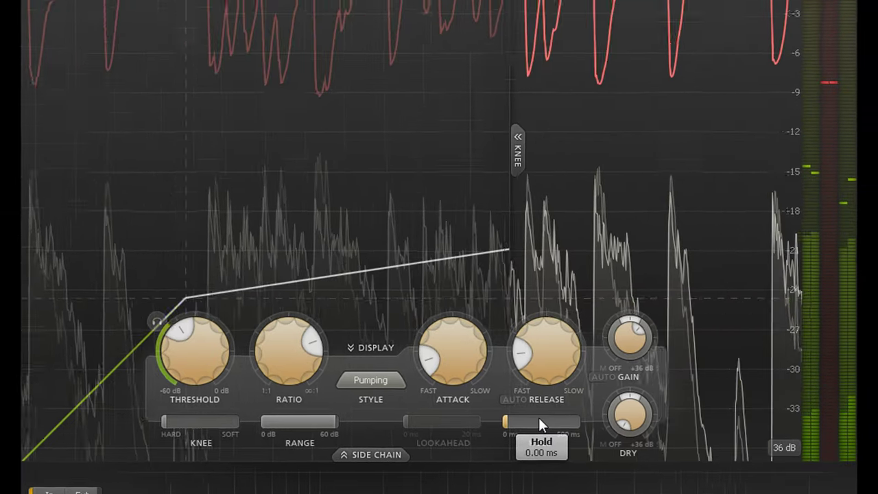
left_click_drag(542, 249, 566, 249)
left_click_drag(570, 450, 663, 454)
left_click_drag(546, 455, 612, 469)
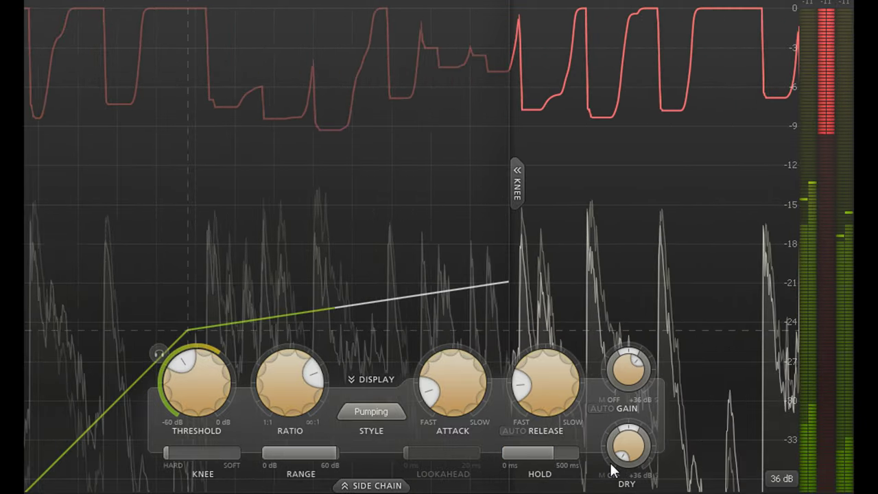
mouse_move(553, 397)
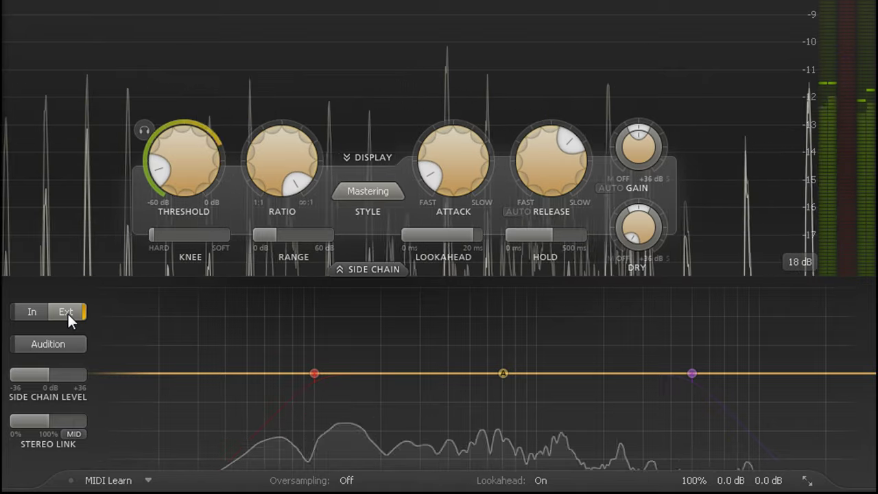
Switch to the Mastering-style Pro-C 2 instance with Ext side-chain and Lookahead enabled.
mouse_move(543, 231)
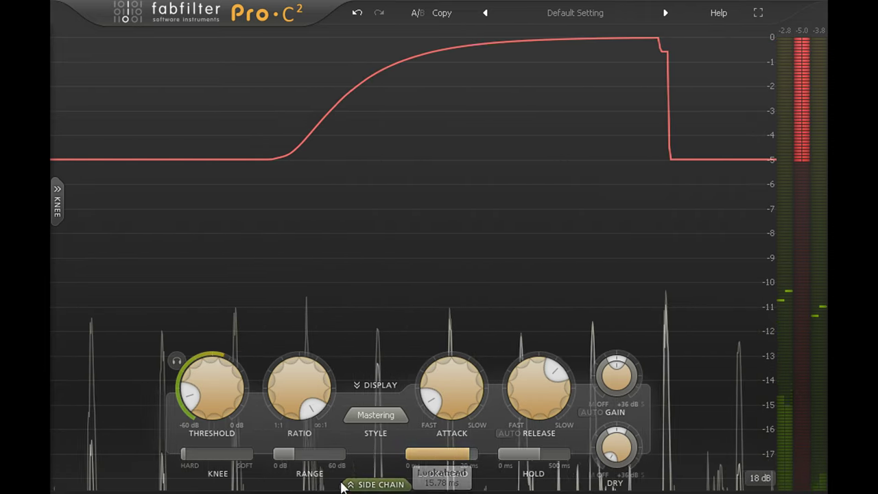
mouse_move(299, 396)
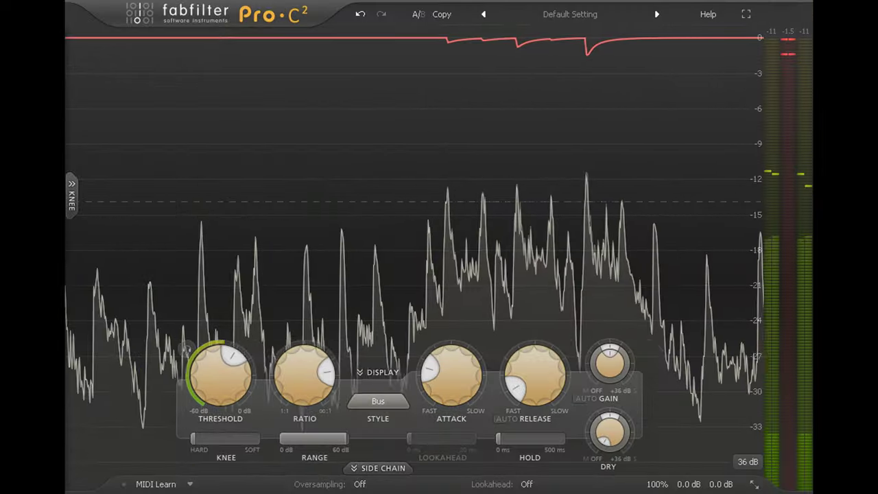
Choose Enable MIDI from the MIDI Learn menu so MIDI notes trigger gain-reduction dips.
left_click(190, 484)
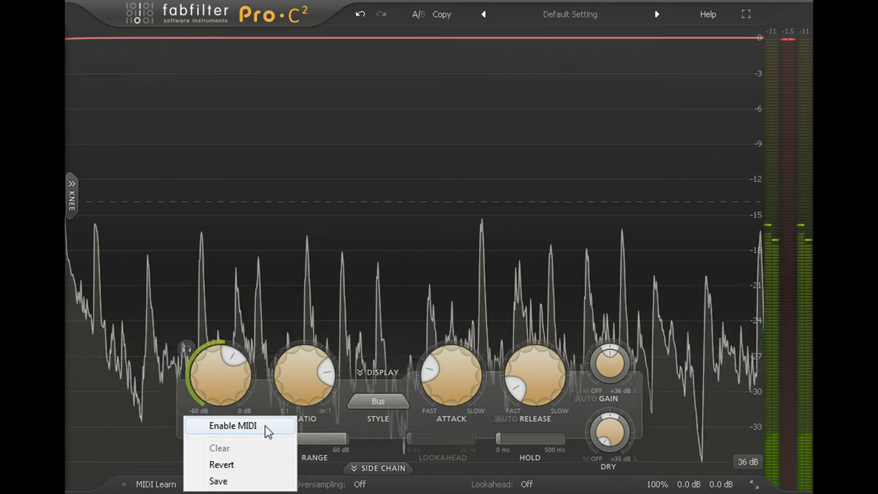
left_click(265, 425)
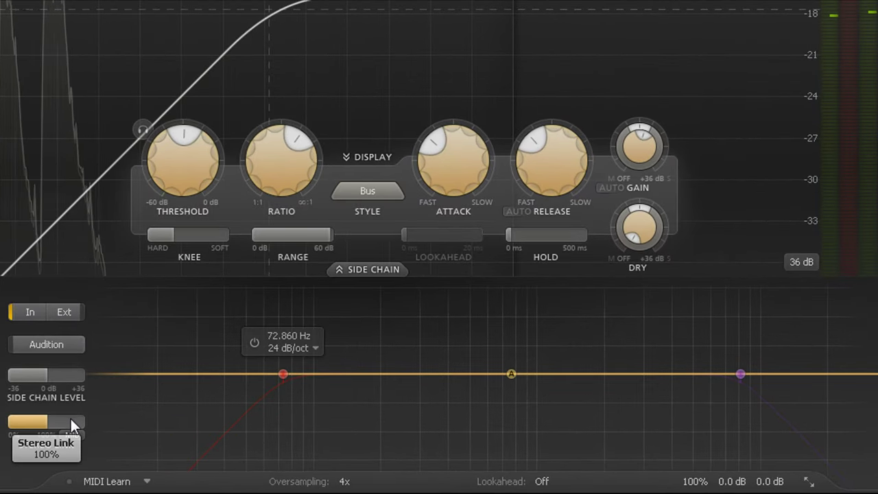
Lower the Stereo Link amount and audition the result with playback.
left_click_drag(27, 443, 0, 478)
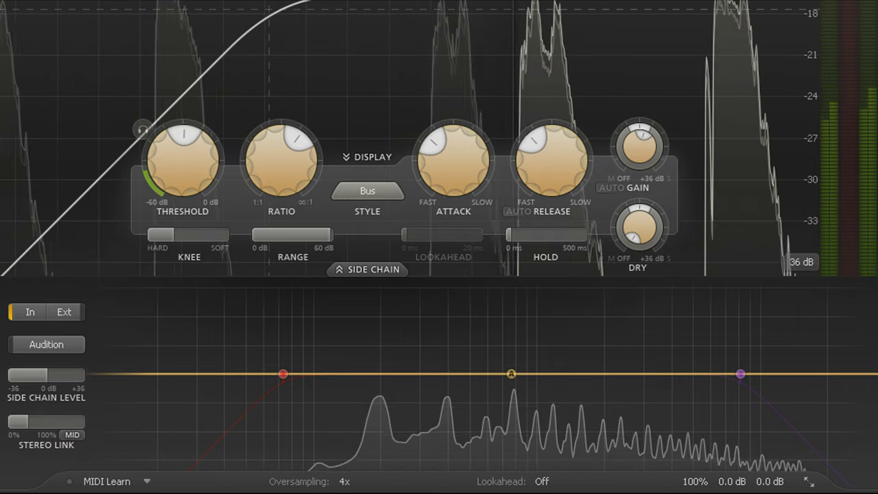
key("space")
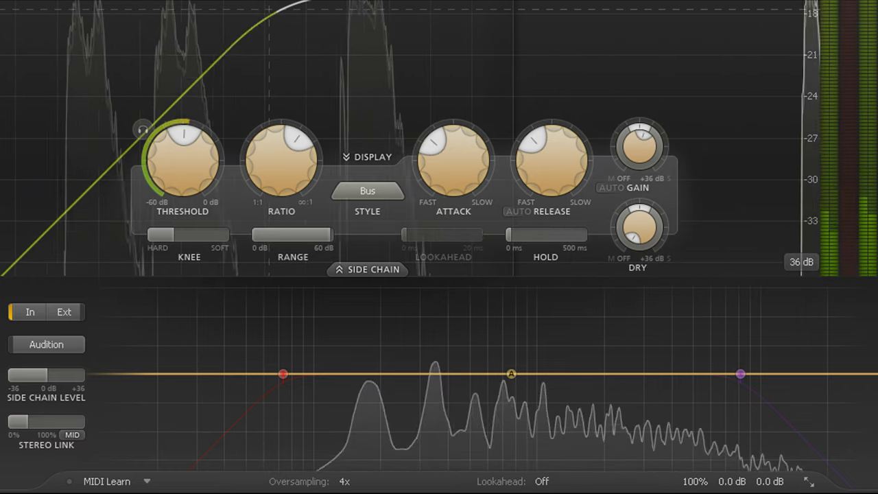
key("space")
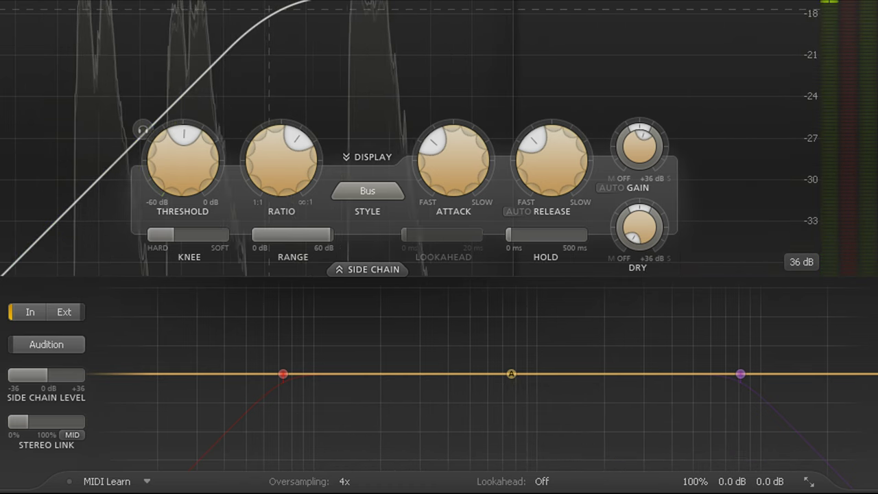
key("space")
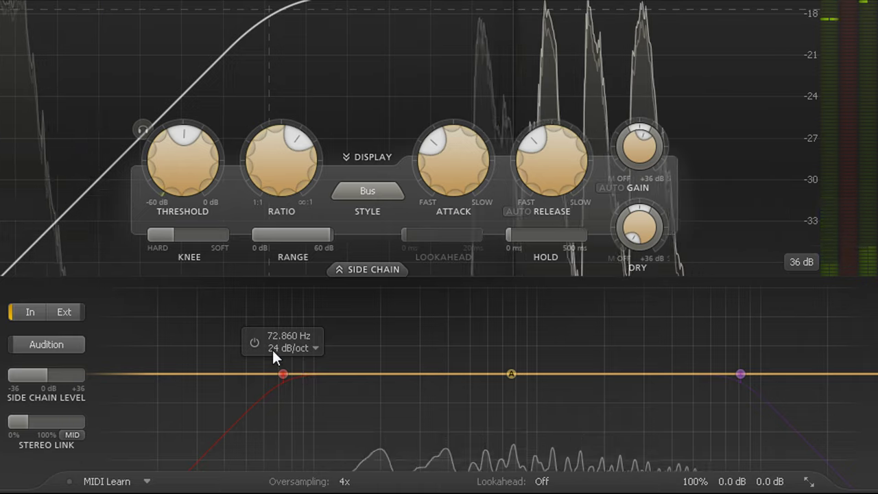
Switch on the side-chain low-cut and high-cut filters.
left_click(255, 342)
mouse_move(735, 376)
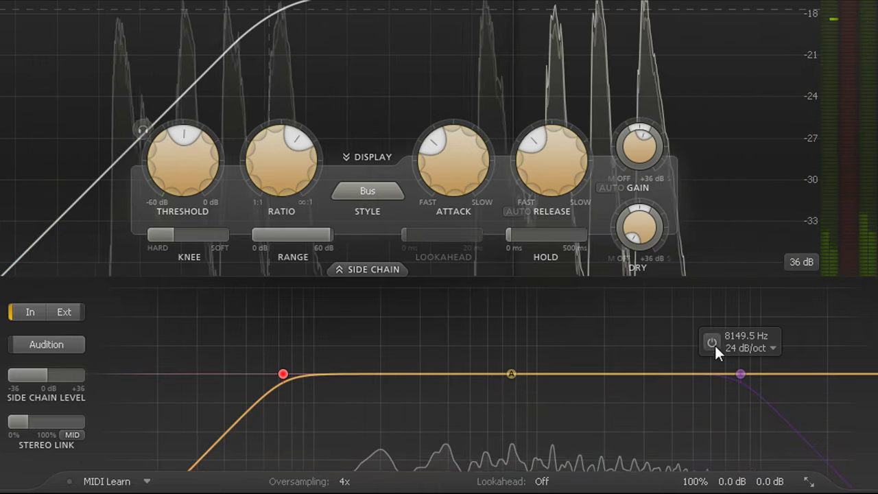
left_click(712, 342)
Narrow the filters to about 1909–2932 Hz, then shift both down together to about 1080 Hz.
mouse_move(274, 375)
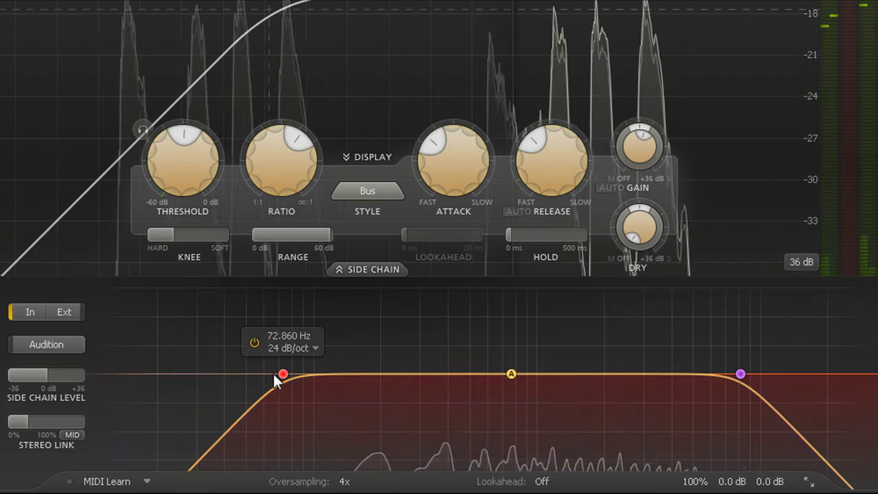
left_click_drag(299, 376, 610, 391)
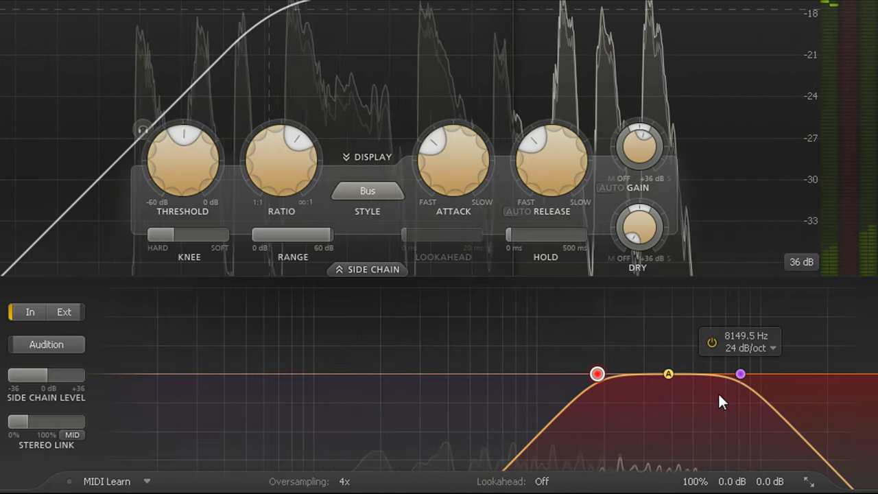
left_click_drag(744, 381, 656, 374)
mouse_move(648, 369)
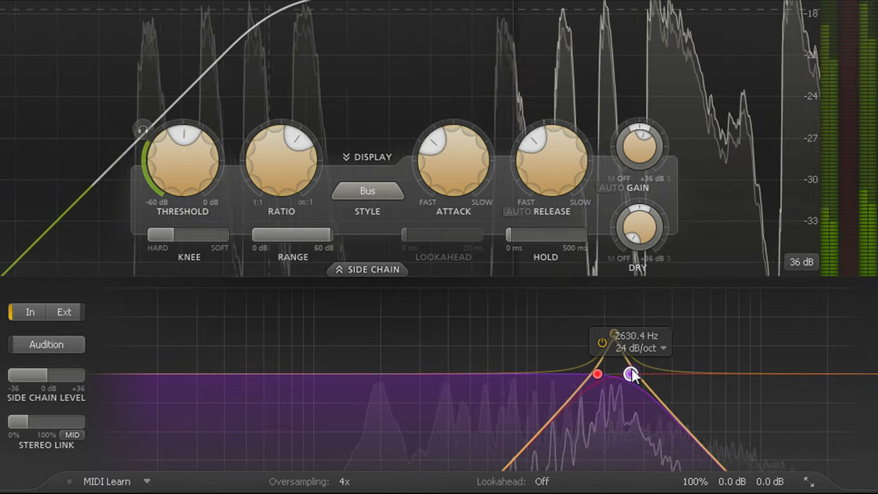
left_click_drag(644, 375, 642, 376)
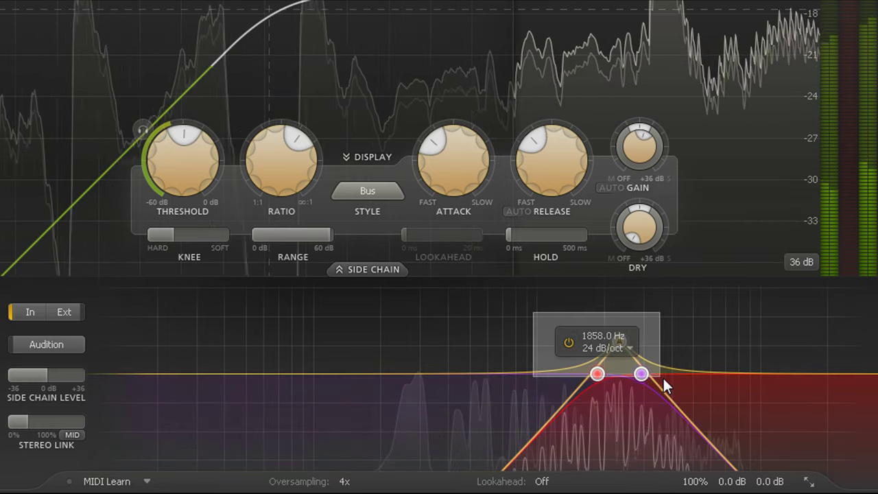
left_click_drag(691, 405, 693, 403)
mouse_move(599, 377)
left_mouse_down()
mouse_move(548, 379)
mouse_move(656, 380)
mouse_move(585, 378)
left_mouse_up()
Set both side-chain filters to 6 dB/oct and lower the low-cut to about 1041 Hz.
left_click_drag(479, 309, 695, 393)
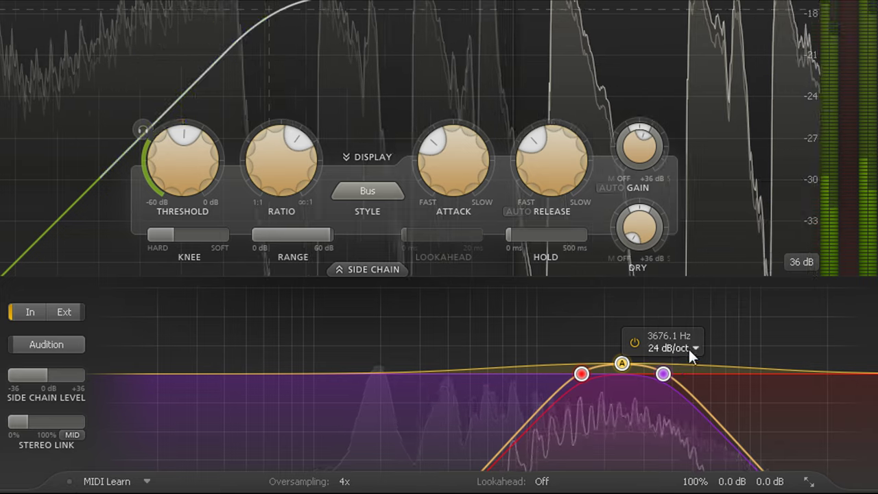
left_click(696, 348)
left_click(711, 191)
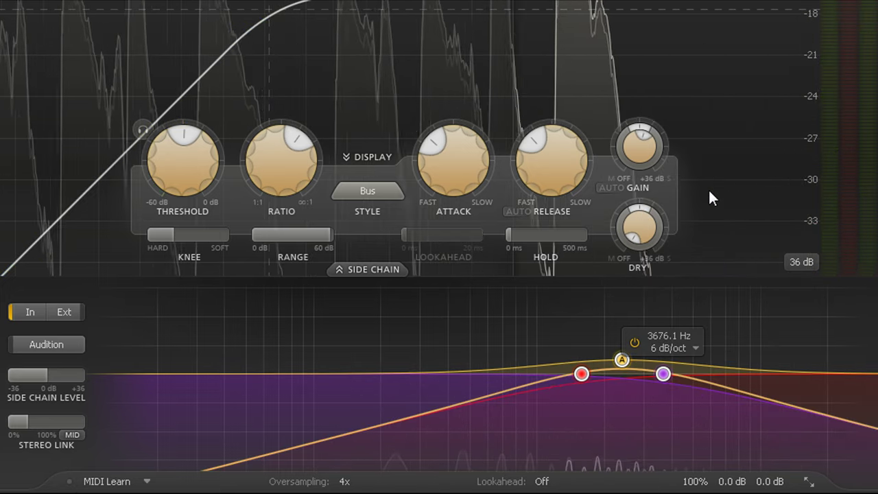
left_click_drag(582, 374, 559, 373)
Raise the A node into a +6.45 dB bell boost at 2313 Hz.
mouse_move(611, 364)
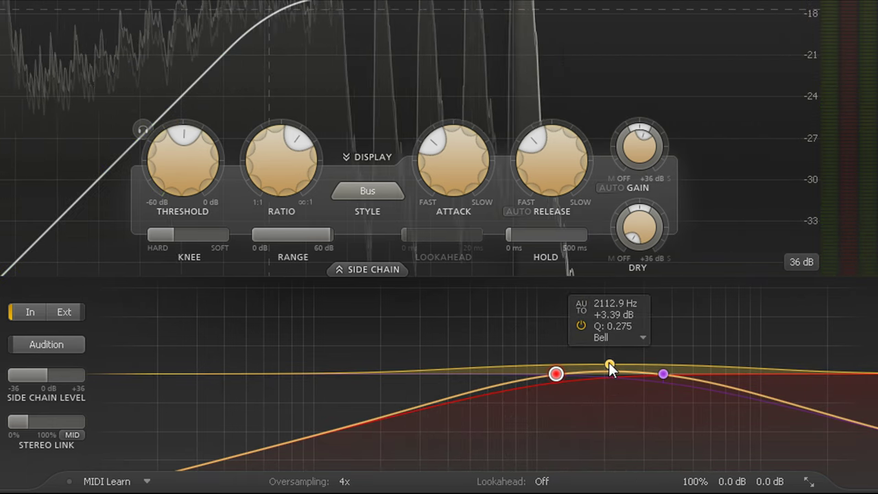
left_click_drag(609, 363, 618, 344)
scroll(618, 344, "down", 4)
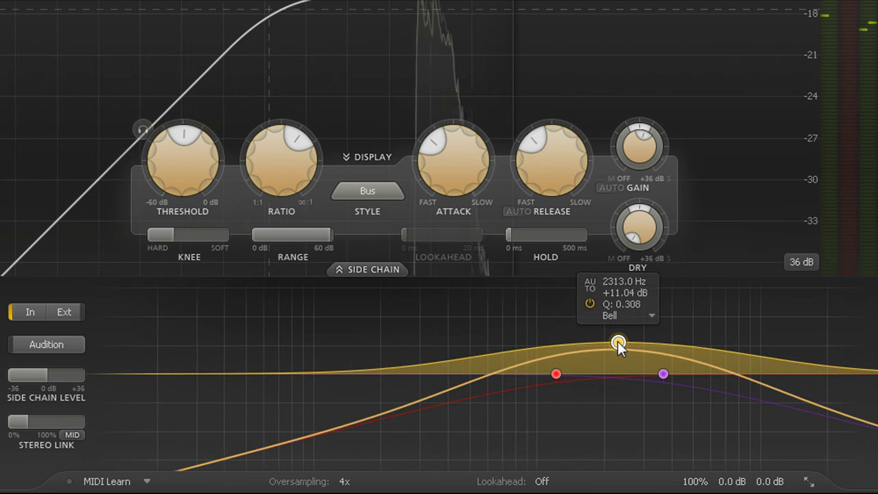
scroll(618, 342, "up", 3)
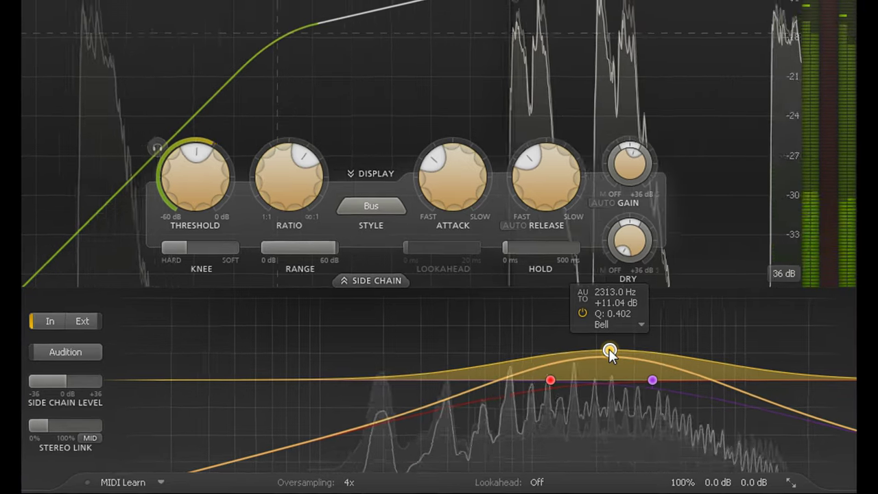
left_click_drag(609, 350, 610, 367)
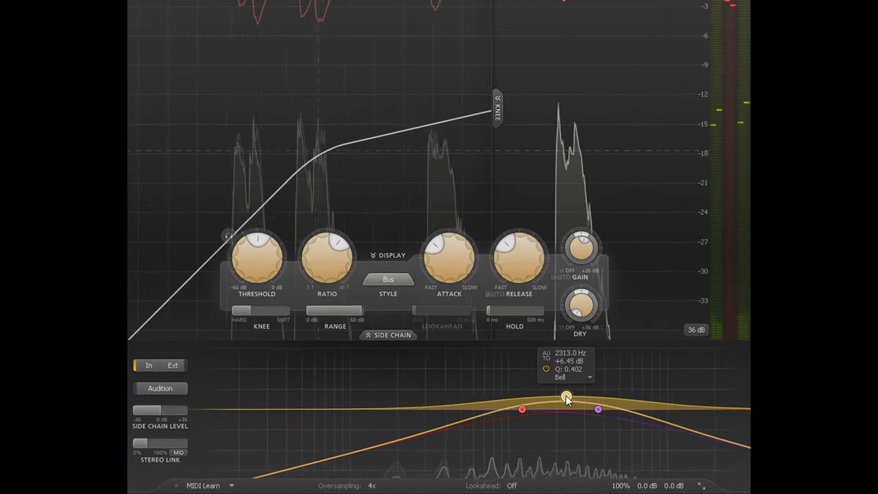
Push the yellow A bell node up to about +8.90 dB near 2334 Hz.
left_click_drag(566, 398, 568, 394)
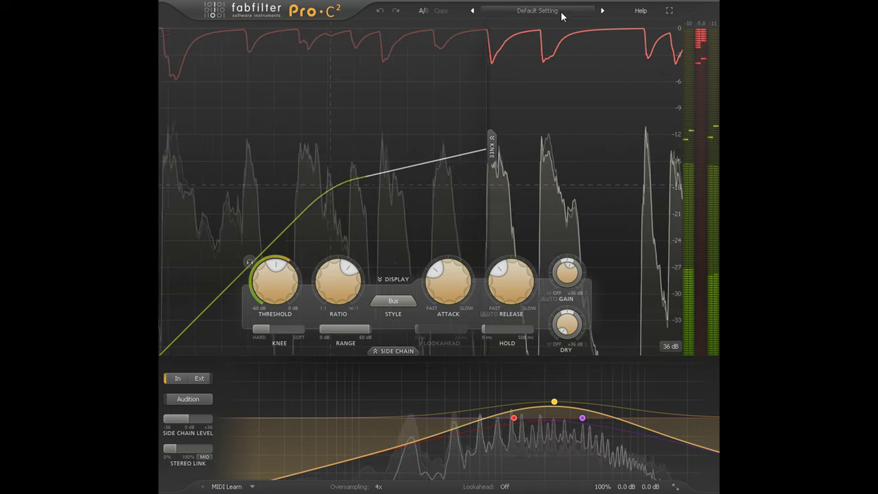
Enable Show Interactive Help Hints in the Help menu to show the Hold slider's explanation of prolonging gain-reduction peaks.
left_click(642, 12)
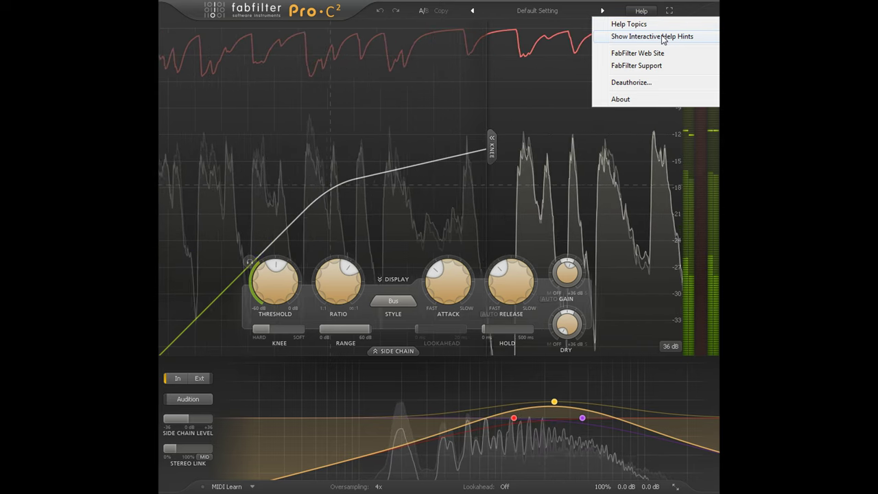
left_click(663, 37)
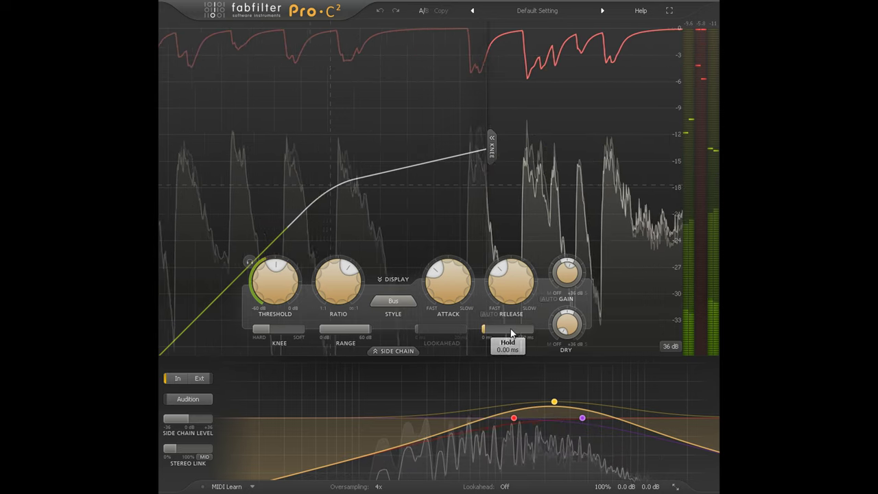
mouse_move(511, 333)
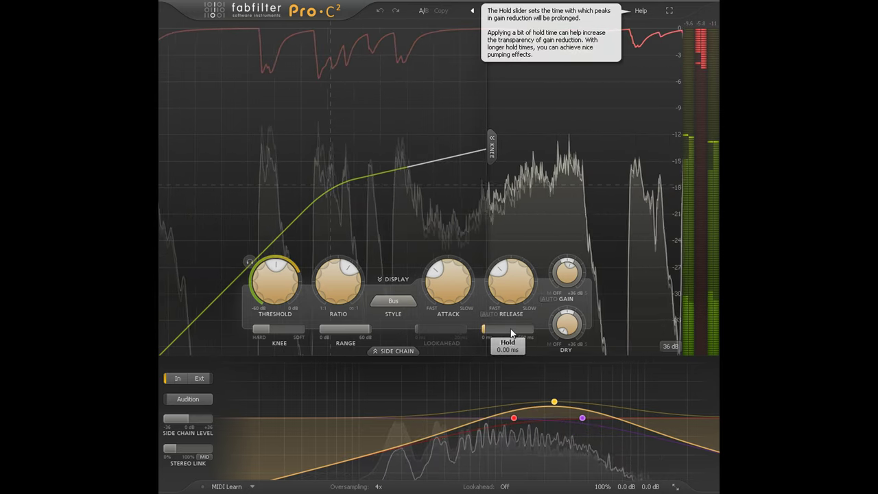